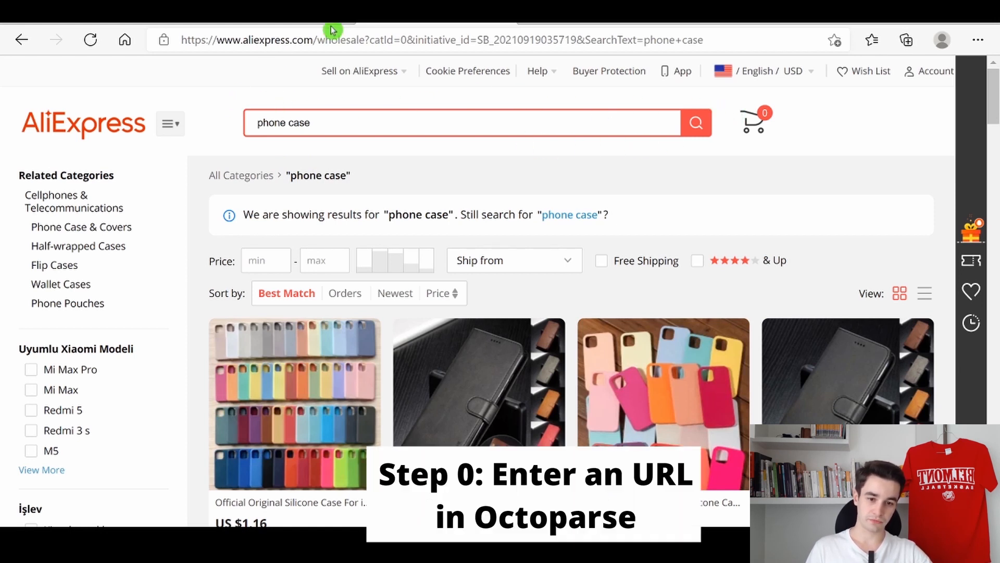
- Copy the URL of the AliExpress "phone case" search results and start a new Octoparse task from it
{"action": "left_click", "coordinate": [324, 41]}
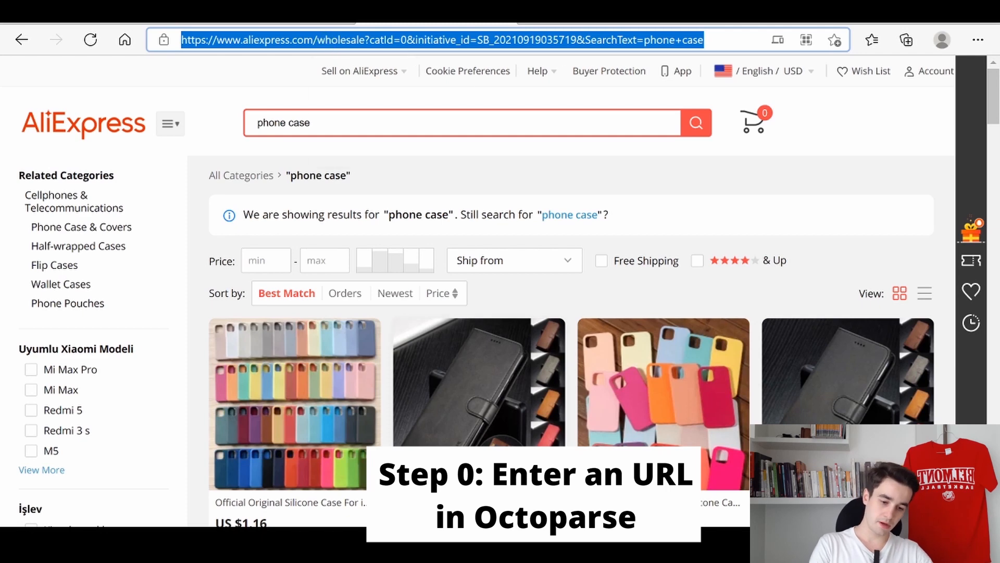
{"action": "key", "text": "alt+Tab"}
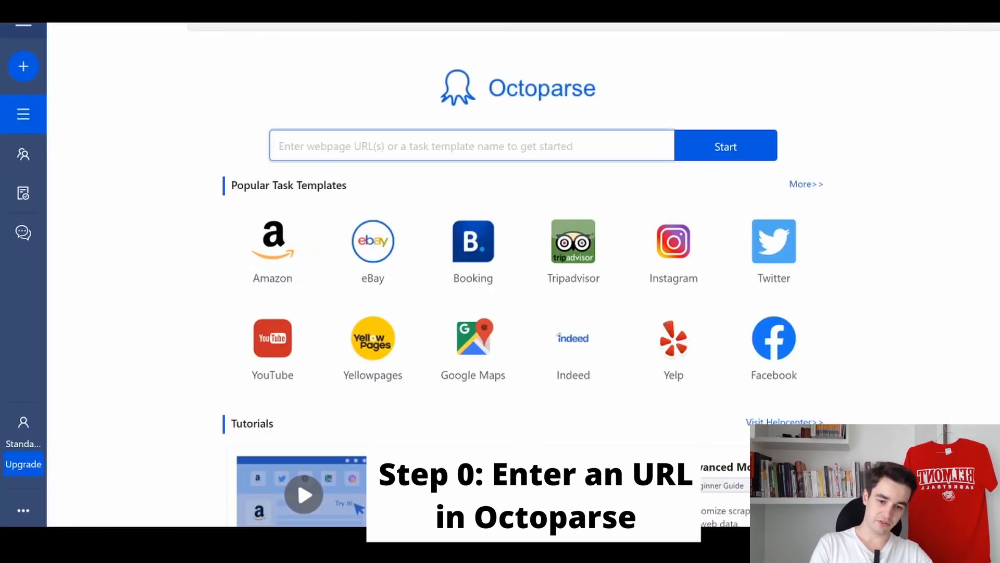
{"action": "key", "text": "ctrl+v"}
{"action": "left_click", "coordinate": [728, 138]}
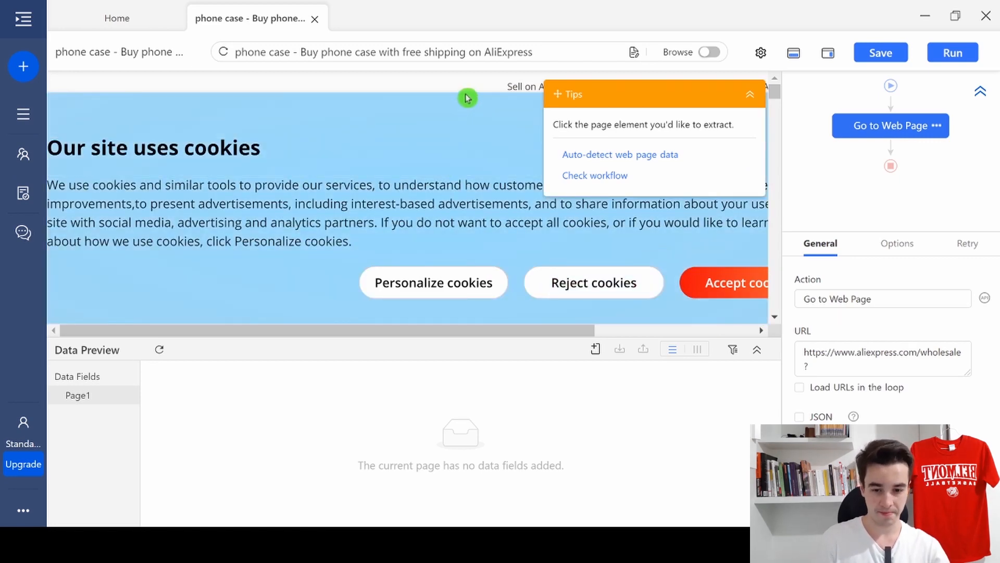
- Move the Tips box aside, turn on Browse mode and accept the site's cookies
{"action": "left_click_drag", "start_coordinate": [667, 98], "coordinate": [270, 85]}
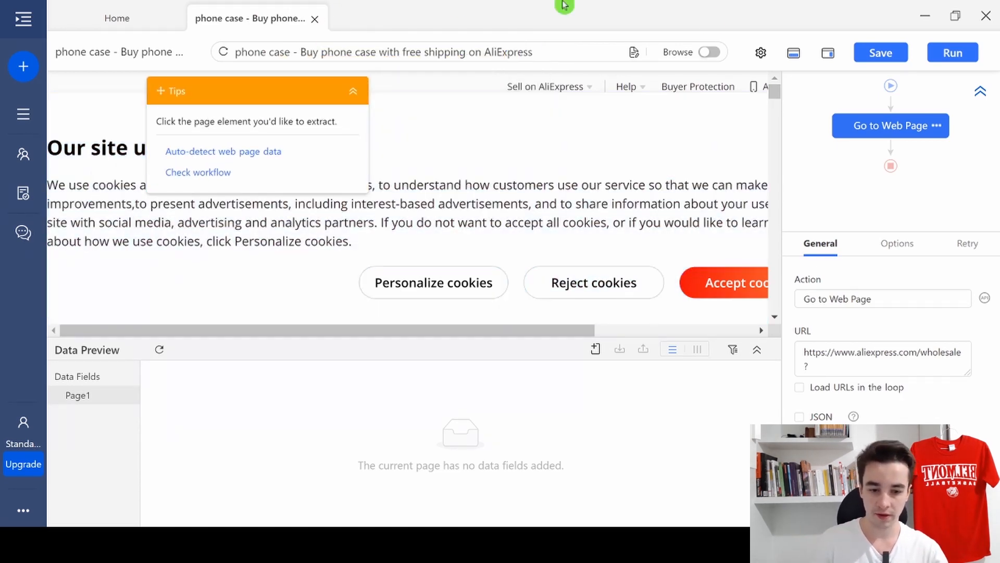
{"action": "left_click", "coordinate": [710, 53]}
{"action": "left_click", "coordinate": [736, 288]}
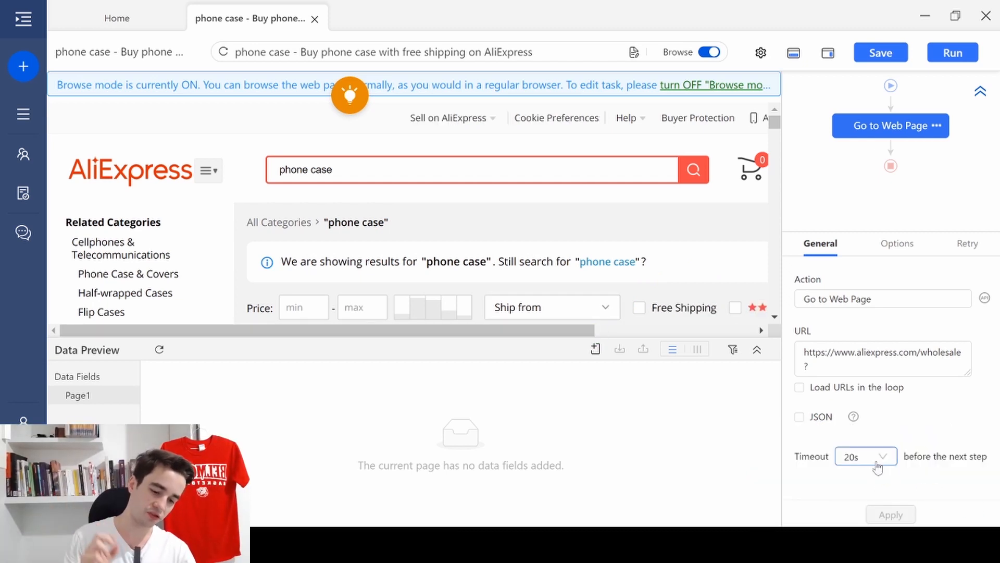
- Set the Go to Web Page action's timeout to 120s and apply it
{"action": "left_click", "coordinate": [879, 458]}
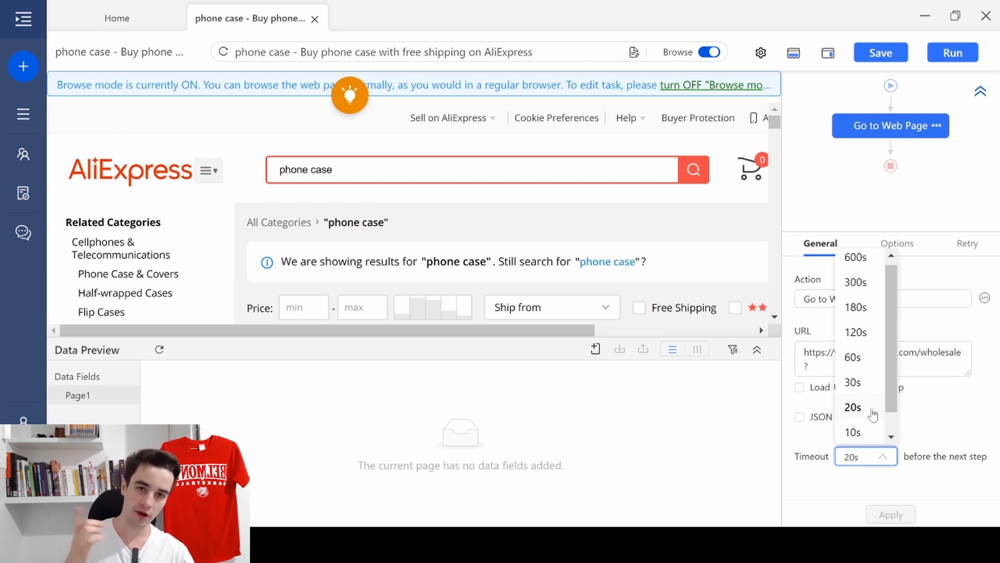
{"action": "left_click", "coordinate": [856, 333]}
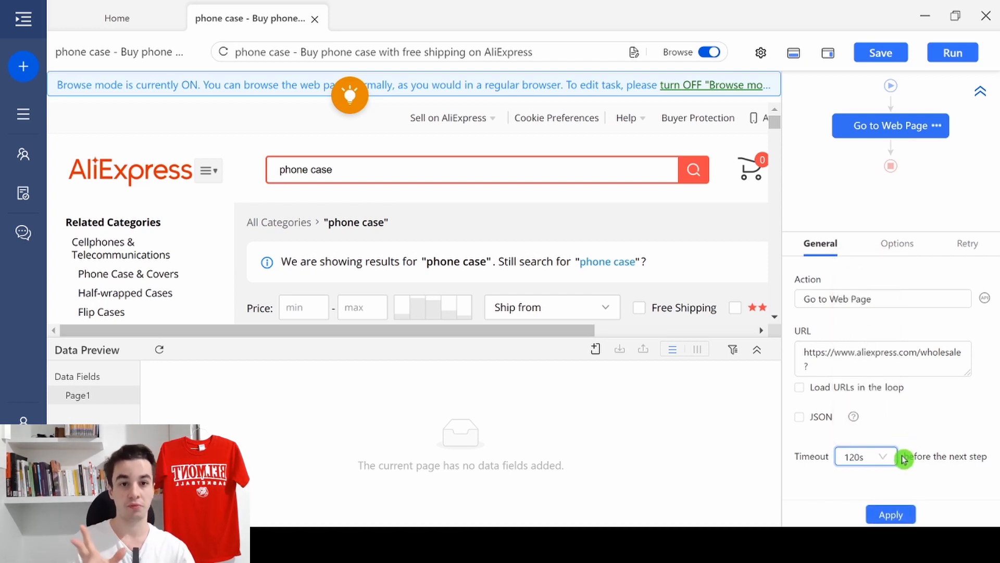
{"action": "left_click", "coordinate": [892, 515]}
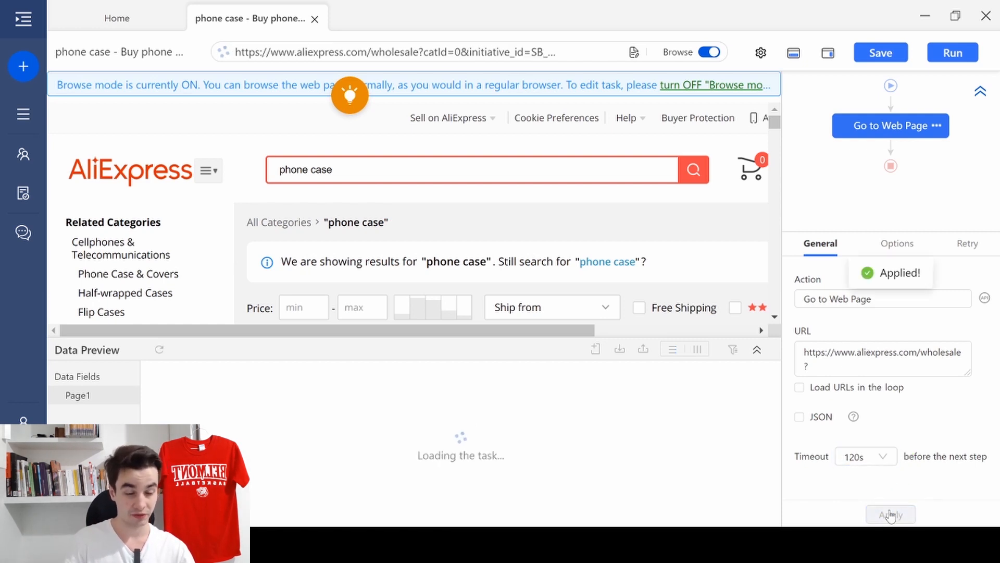
- Enable Use cookie for the Go to Web Page action and save the cookie from the current page
{"action": "left_click", "coordinate": [888, 247]}
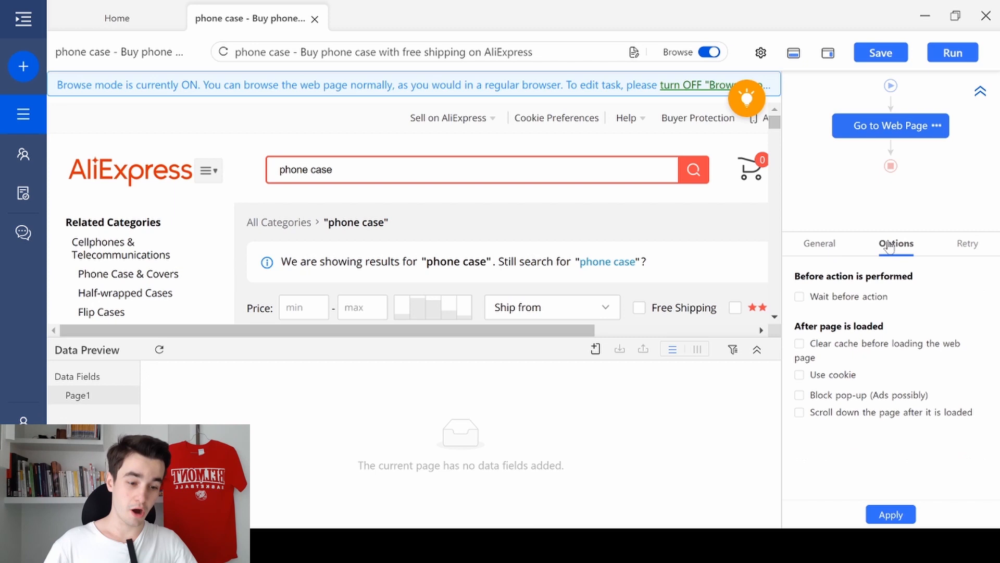
{"action": "left_click", "coordinate": [840, 376]}
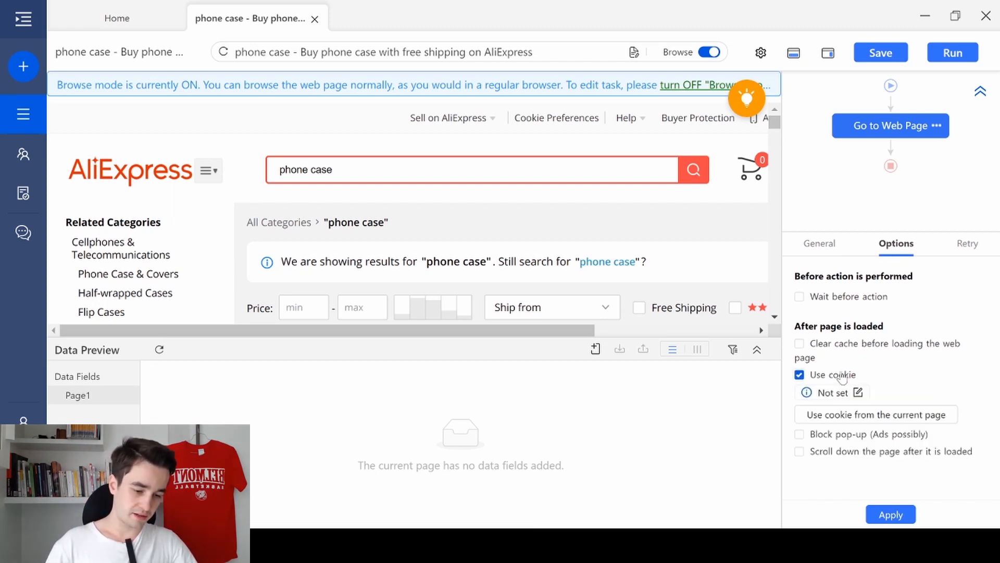
{"action": "left_click", "coordinate": [853, 409]}
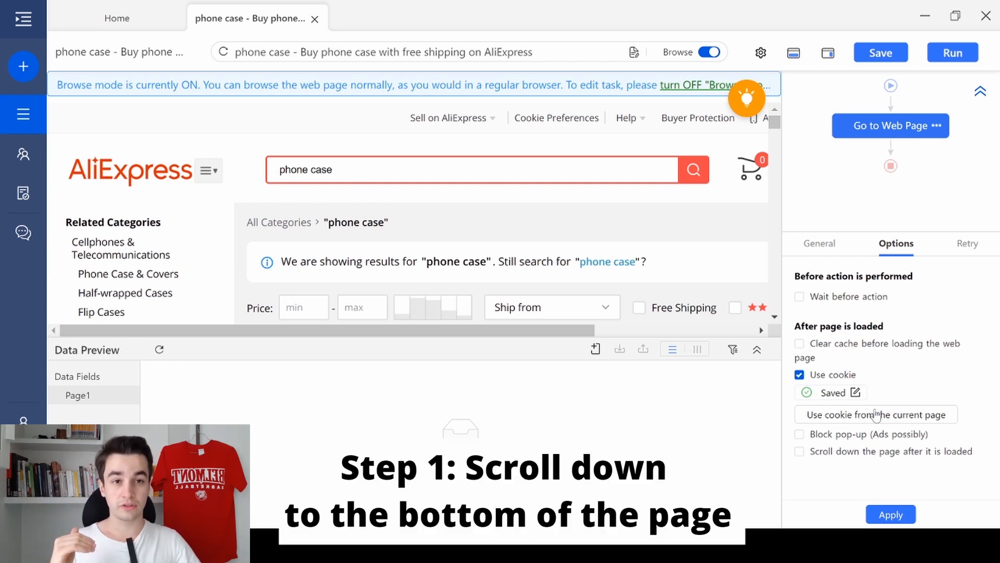
- Make the Go to Web Page action scroll to the bottom of the page after loading, 10 times, and apply the options
{"action": "left_click", "coordinate": [869, 457]}
{"action": "scroll", "coordinate": [865, 412], "scroll_direction": "down", "scroll_amount": 3}
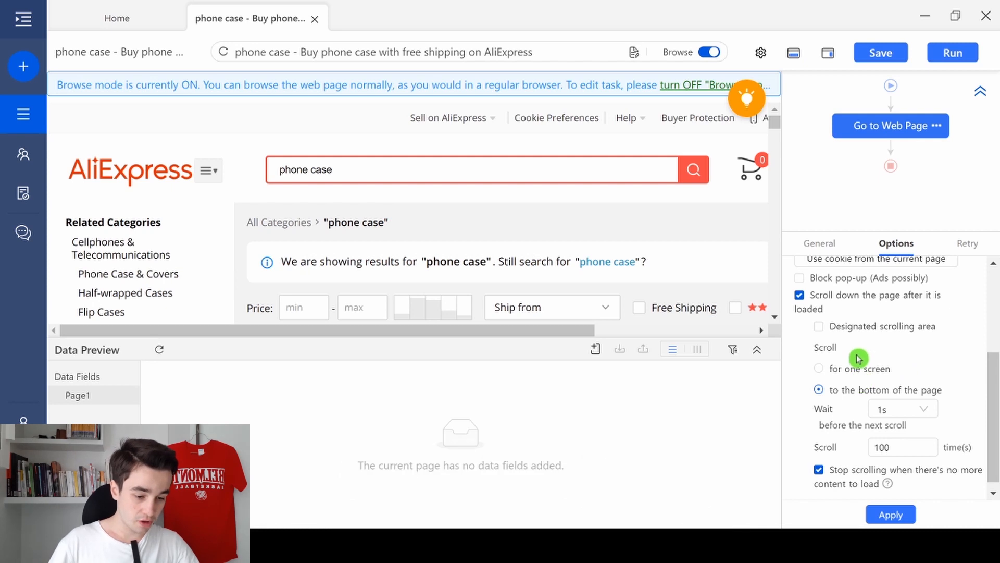
{"action": "left_click", "coordinate": [891, 447]}
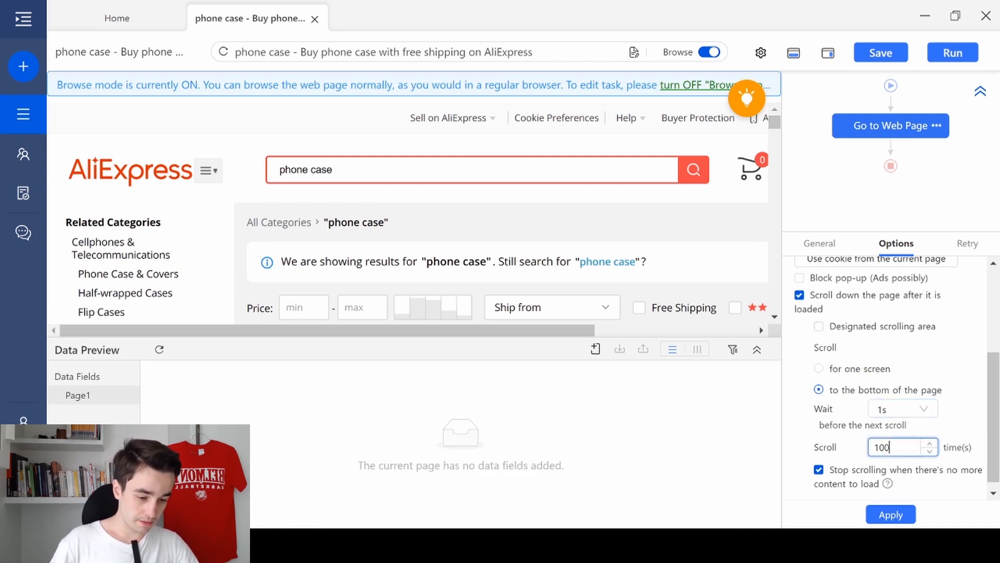
{"action": "key", "text": "BackSpace"}
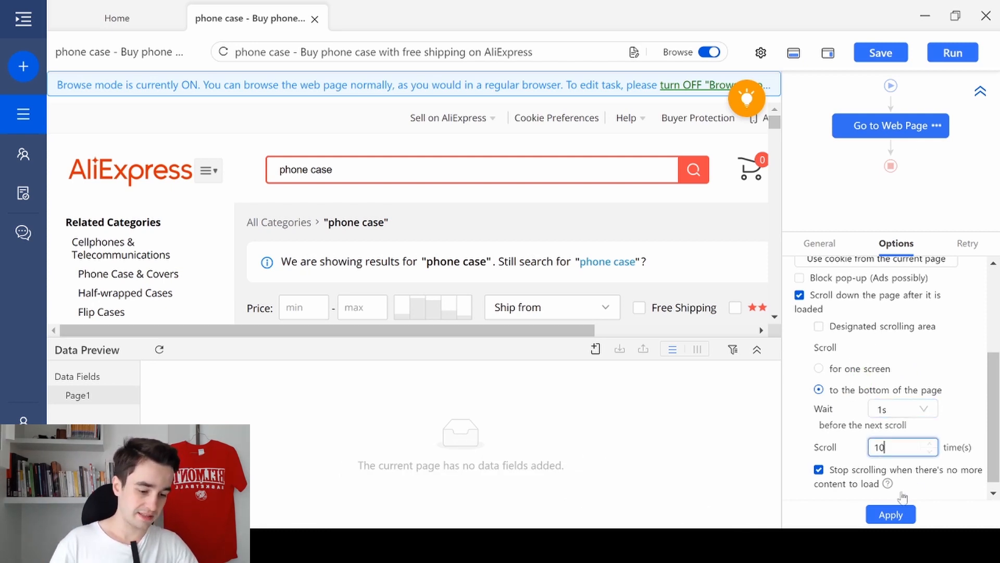
{"action": "left_click", "coordinate": [890, 515]}
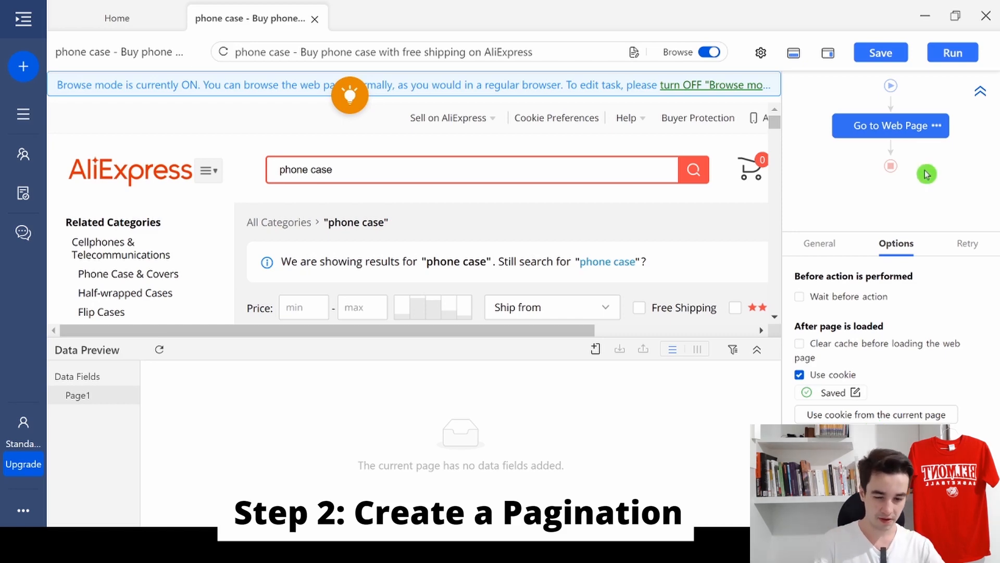
- Turn off Browse mode and create a pagination that loop-clicks the Next button below the product results
{"action": "left_click_drag", "start_coordinate": [773, 123], "coordinate": [792, 326]}
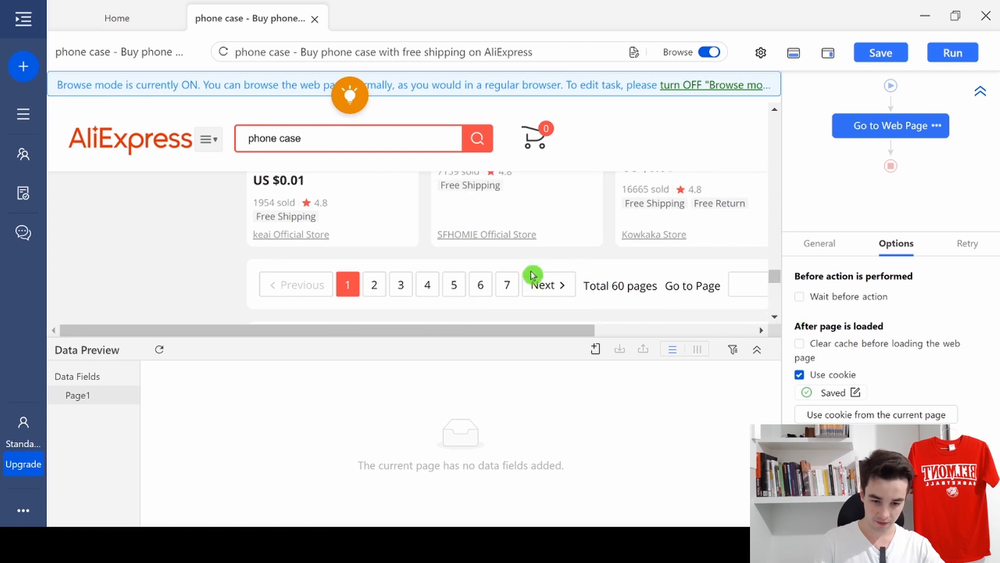
{"action": "scroll", "coordinate": [557, 262], "scroll_direction": "down", "scroll_amount": 2}
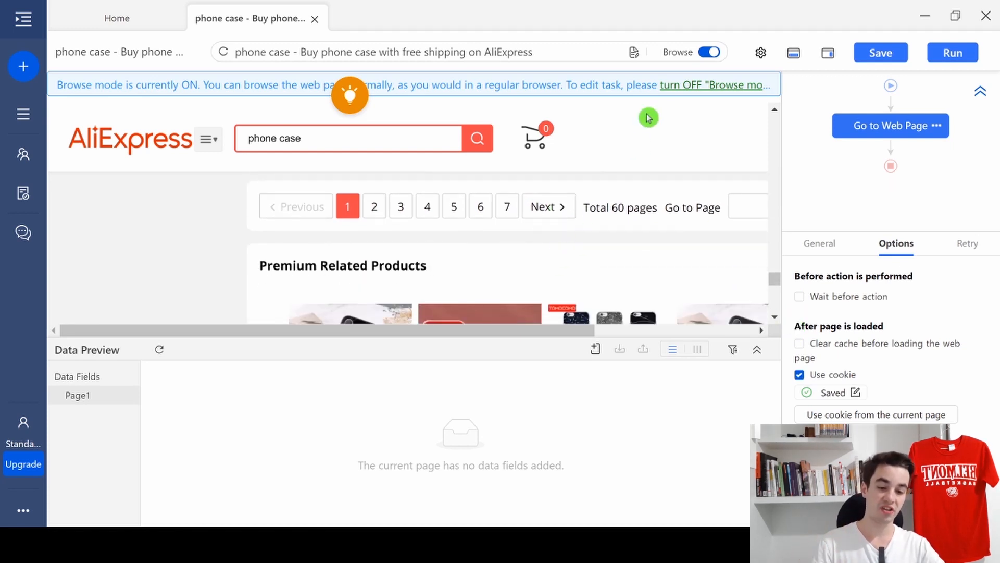
{"action": "left_click", "coordinate": [710, 53]}
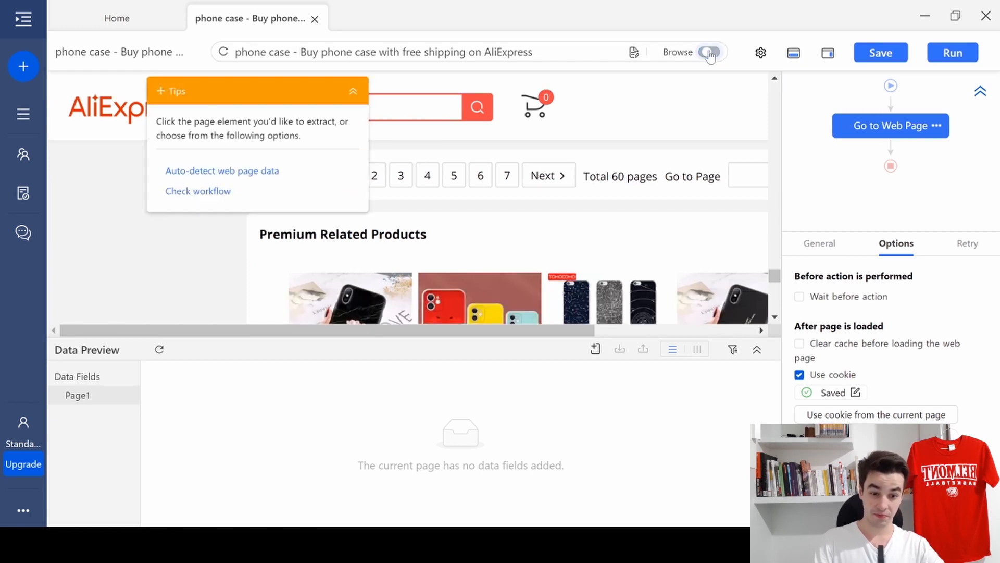
{"action": "left_click", "coordinate": [536, 177]}
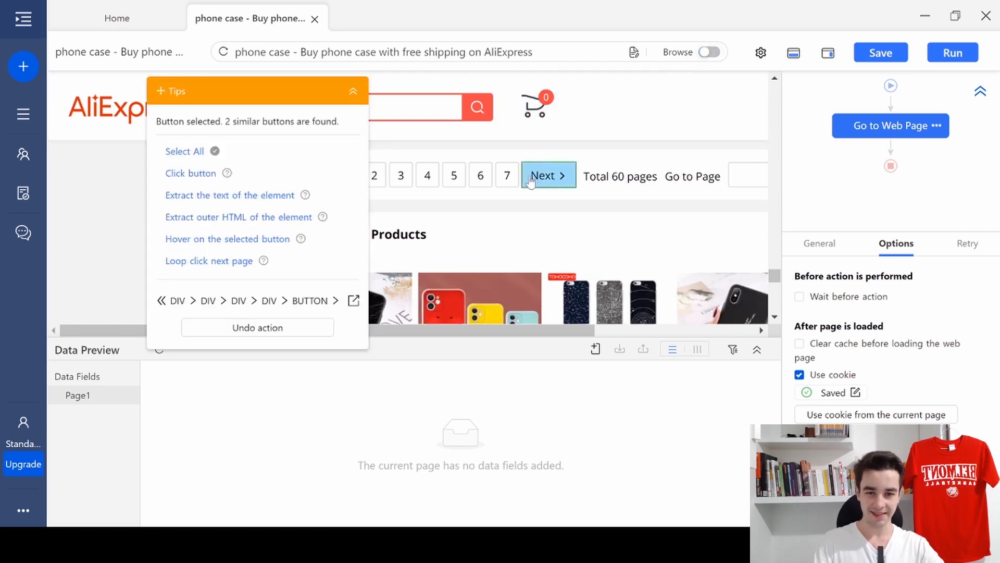
{"action": "left_click", "coordinate": [198, 262]}
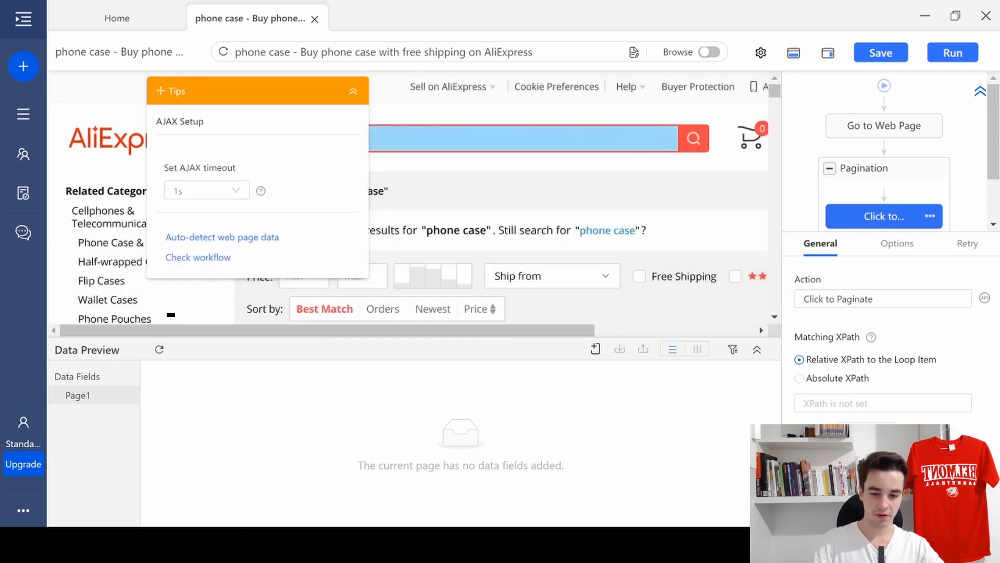
- Set the pagination click's AJAX timeout to 15s and collapse the Tips box
{"action": "left_click_drag", "start_coordinate": [778, 92], "coordinate": [789, 65]}
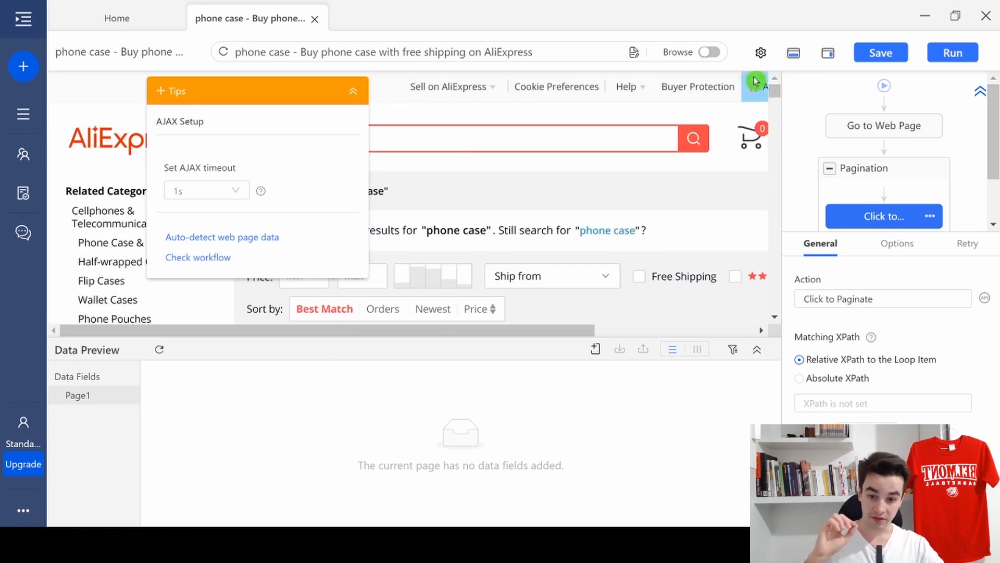
{"action": "left_click_drag", "start_coordinate": [285, 94], "coordinate": [563, 77]}
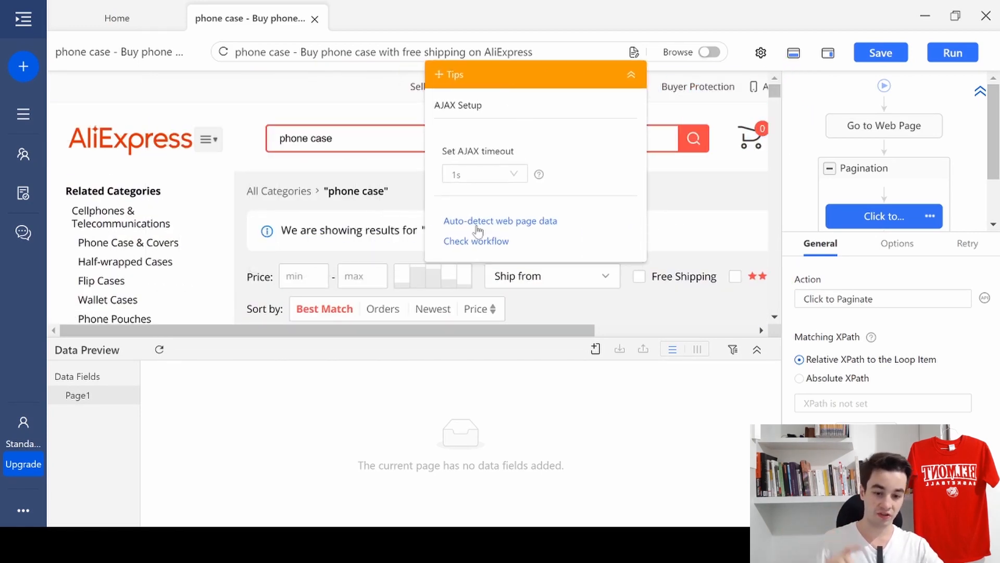
{"action": "left_click", "coordinate": [484, 174]}
{"action": "scroll", "coordinate": [460, 245], "scroll_direction": "down", "scroll_amount": 3}
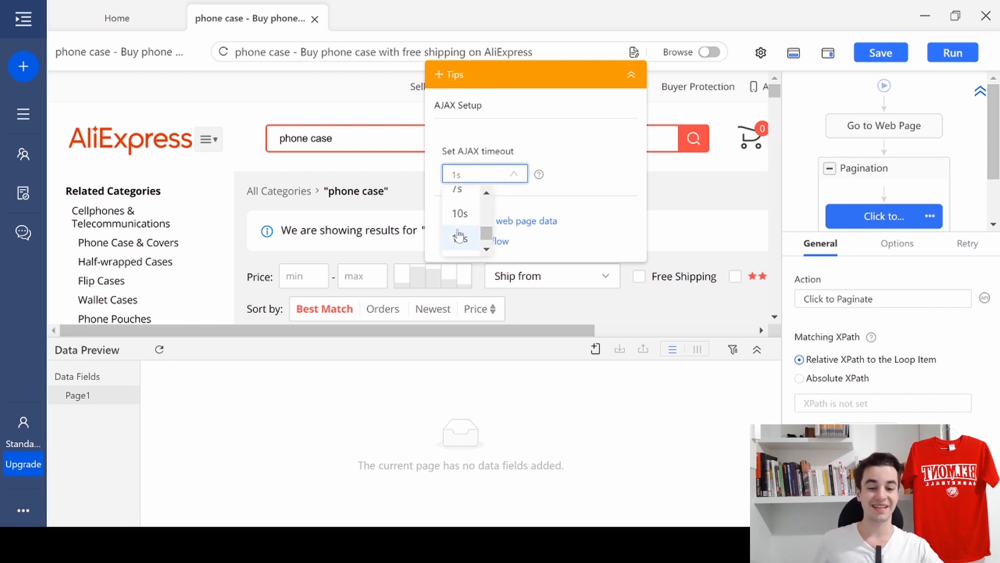
{"action": "left_click", "coordinate": [460, 239]}
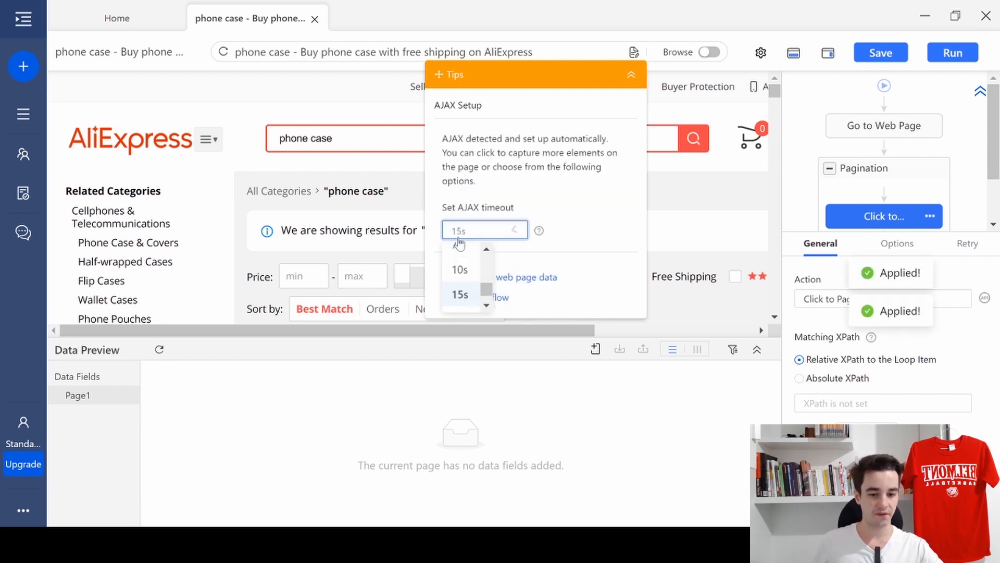
{"action": "left_click", "coordinate": [632, 80]}
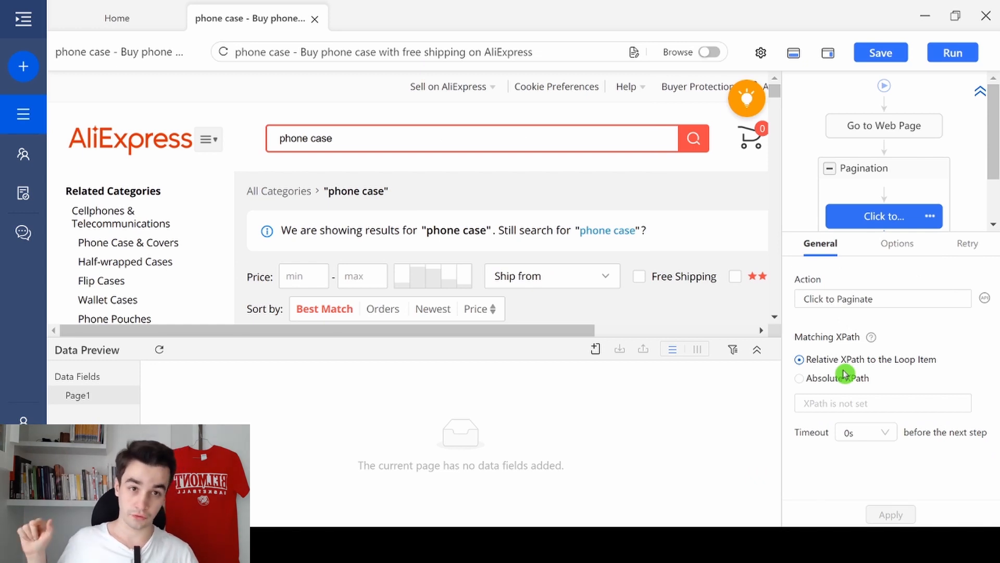
- Make the Click to Paginate action scroll to the bottom of the page after loading, 10 times, and apply the options
{"action": "left_click", "coordinate": [900, 249]}
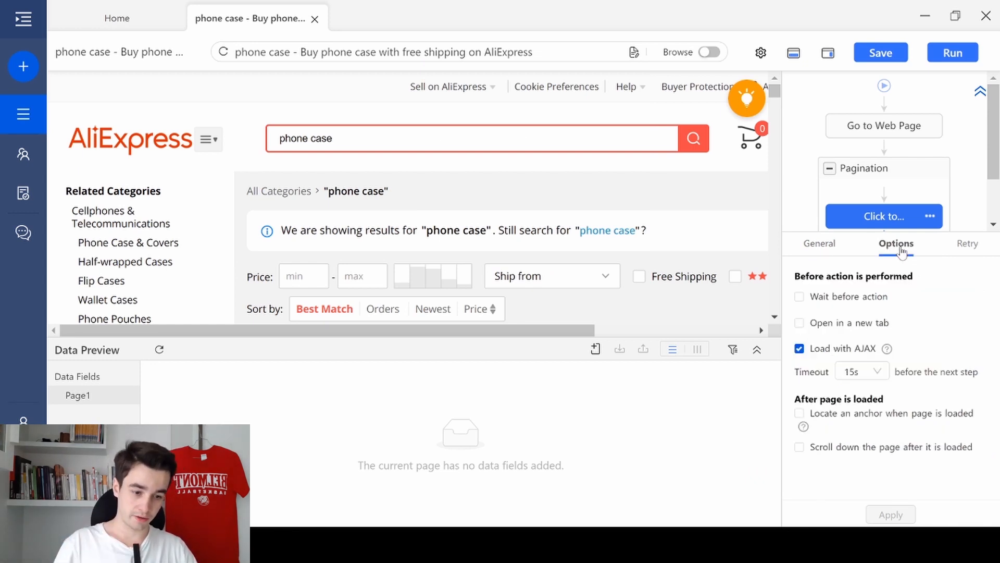
{"action": "left_click", "coordinate": [837, 448]}
{"action": "scroll", "coordinate": [837, 450], "scroll_direction": "down", "scroll_amount": 1}
{"action": "scroll", "coordinate": [837, 449], "scroll_direction": "down", "scroll_amount": 3}
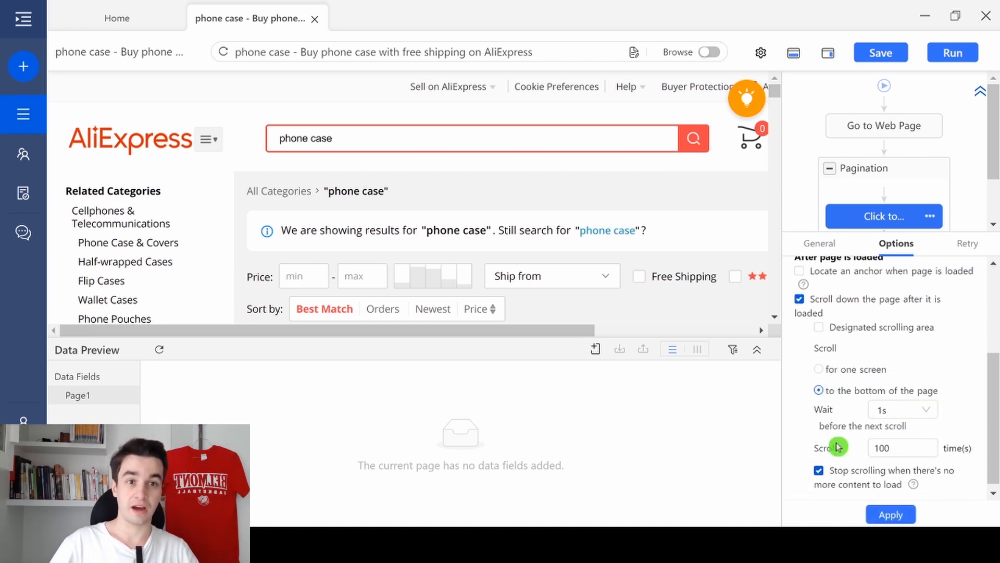
{"action": "left_click", "coordinate": [890, 442]}
{"action": "key", "text": "BackSpace"}
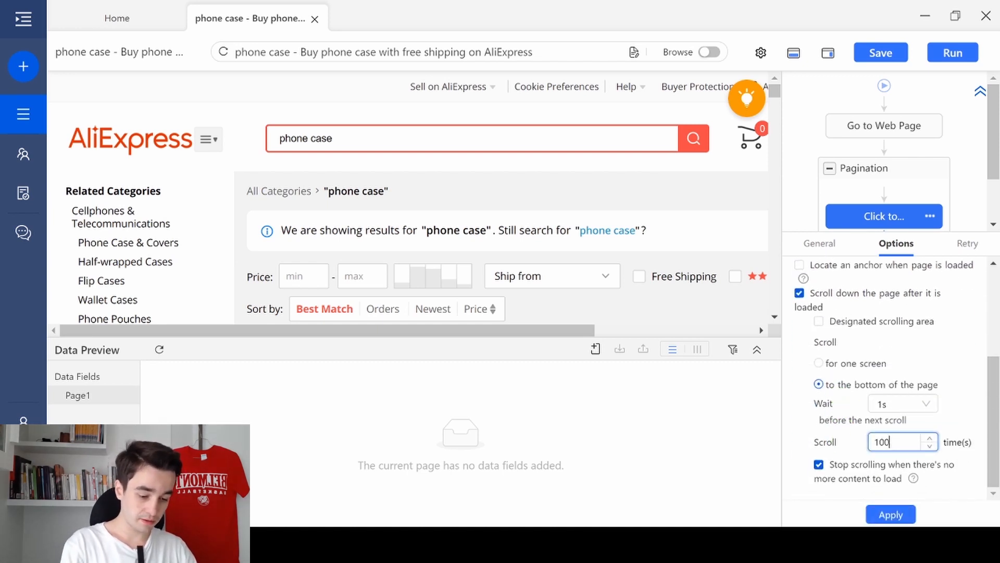
{"action": "left_click", "coordinate": [891, 514]}
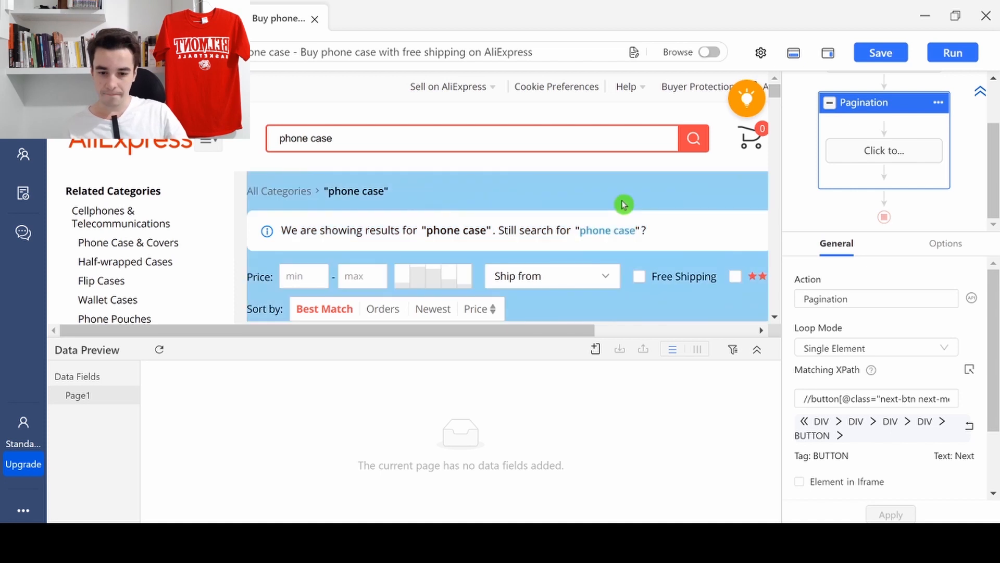
- Select a product title in the results, extend the selection to all similar titles and extract their text
{"action": "scroll", "coordinate": [620, 203], "scroll_direction": "down", "scroll_amount": 3}
{"action": "scroll", "coordinate": [599, 202], "scroll_direction": "down", "scroll_amount": 2}
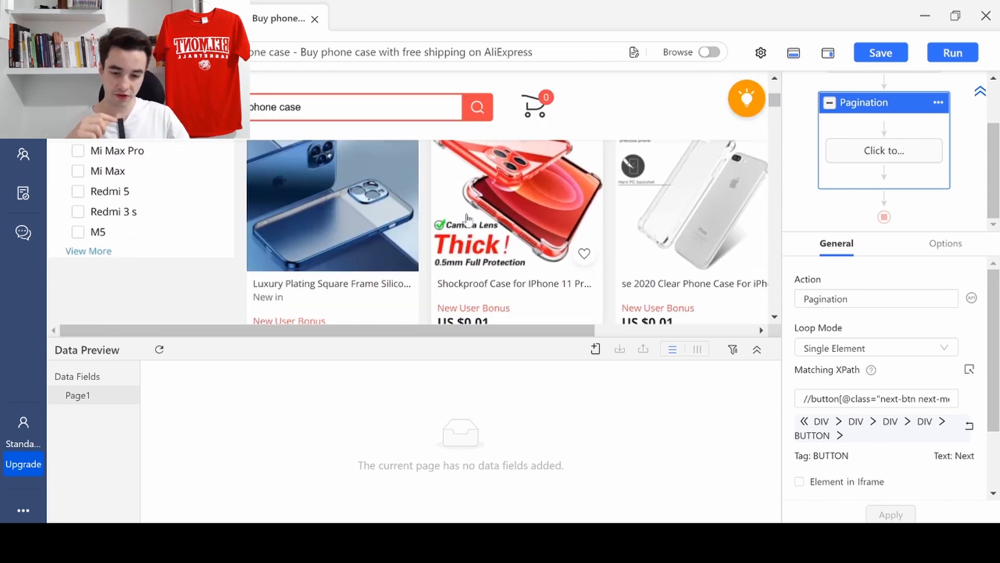
{"action": "scroll", "coordinate": [467, 219], "scroll_direction": "down", "scroll_amount": 2}
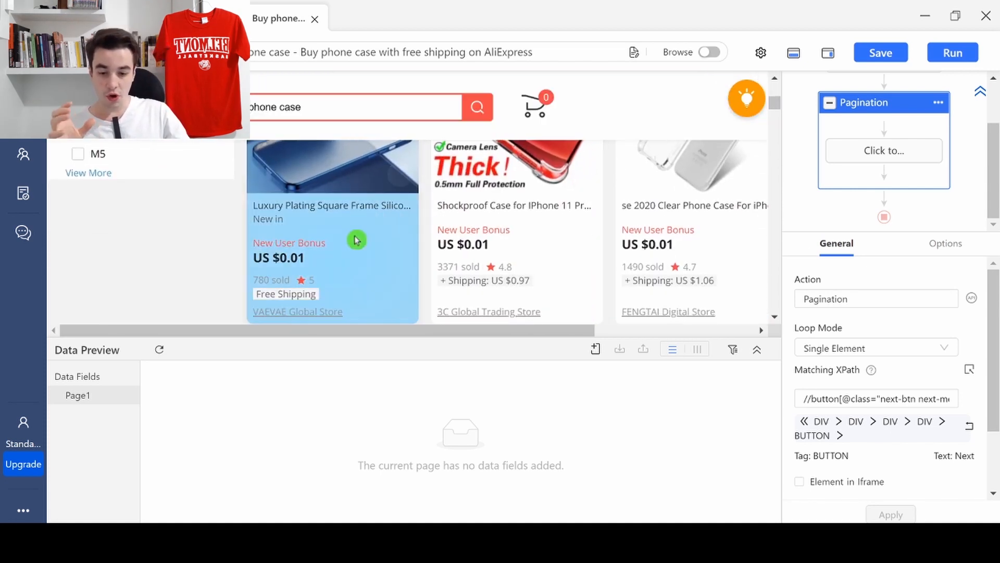
{"action": "left_click", "coordinate": [366, 207]}
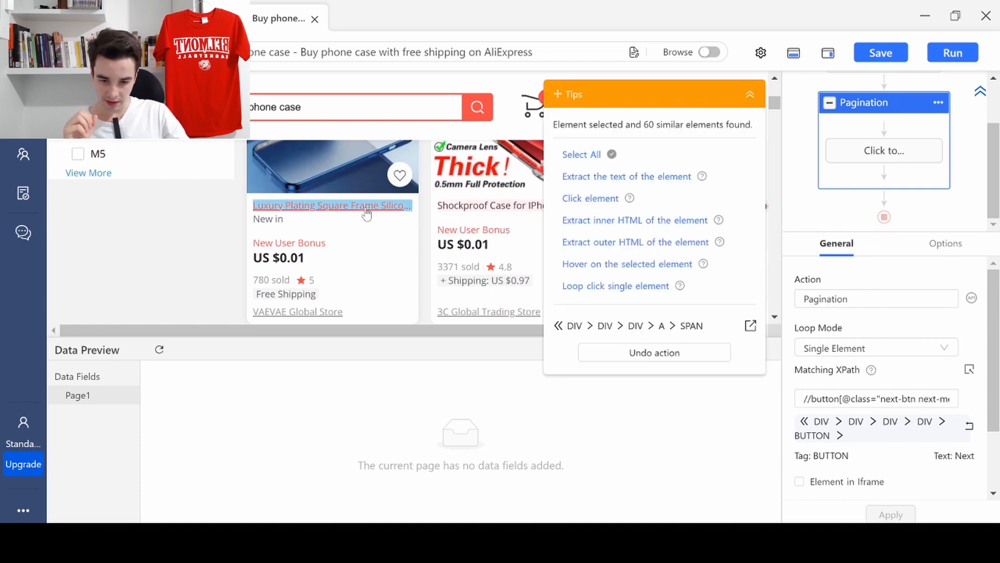
{"action": "left_click_drag", "start_coordinate": [648, 88], "coordinate": [737, 89]}
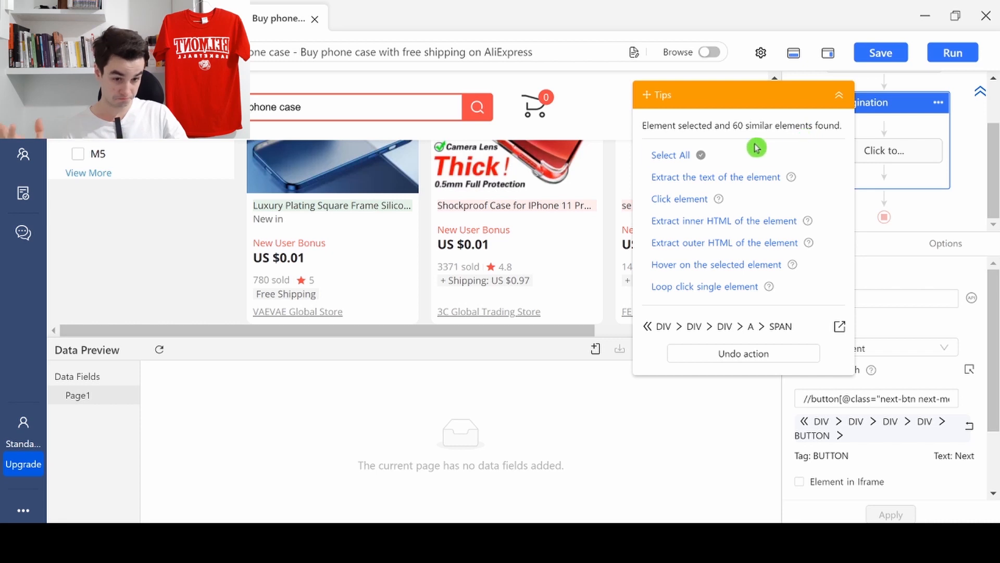
{"action": "left_click", "coordinate": [693, 154]}
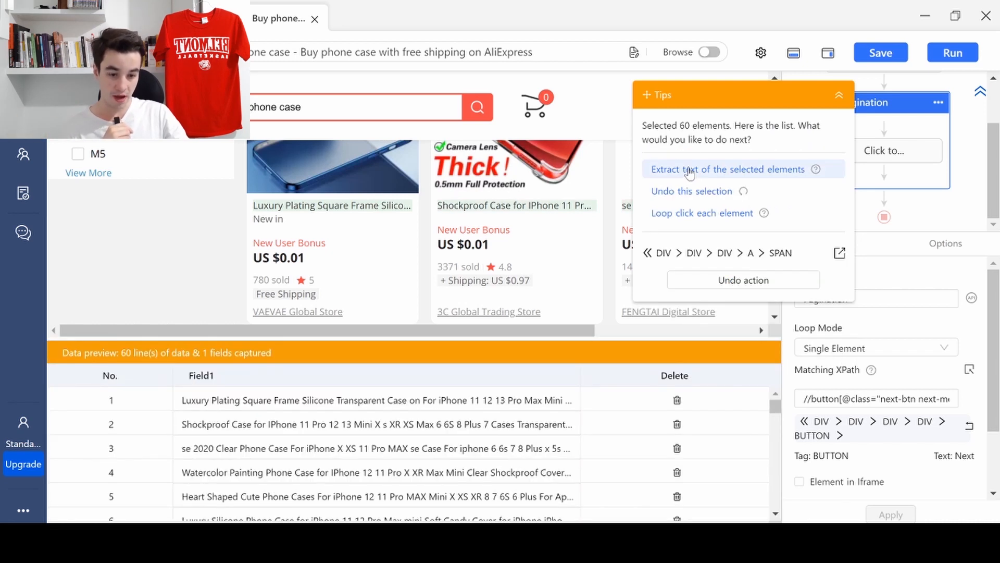
{"action": "left_click", "coordinate": [689, 169]}
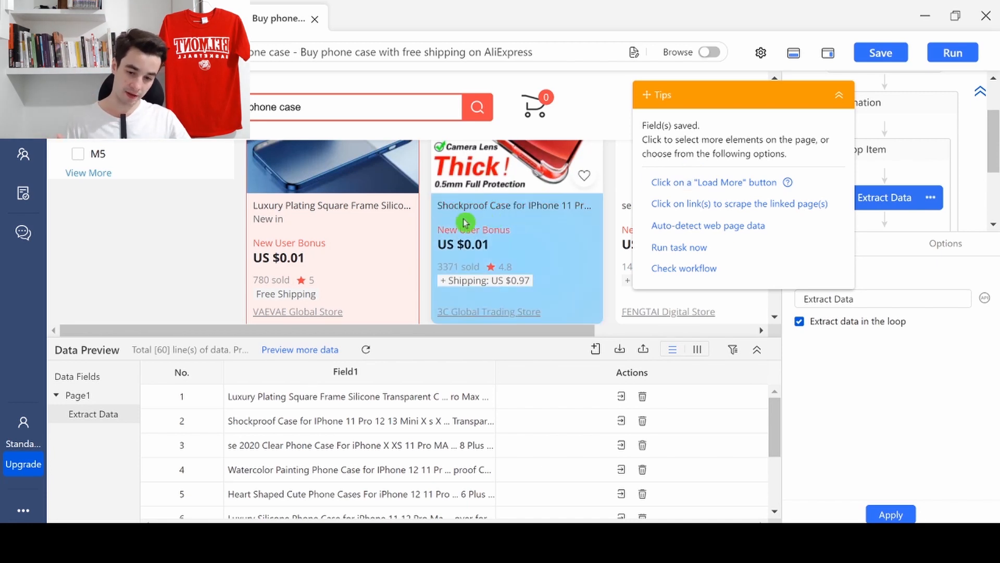
- Collapse the Tips box, select the first product's price in the results and extract its text as a new field
{"action": "scroll", "coordinate": [345, 225], "scroll_direction": "up", "scroll_amount": 2}
{"action": "scroll", "coordinate": [345, 225], "scroll_direction": "up", "scroll_amount": 2}
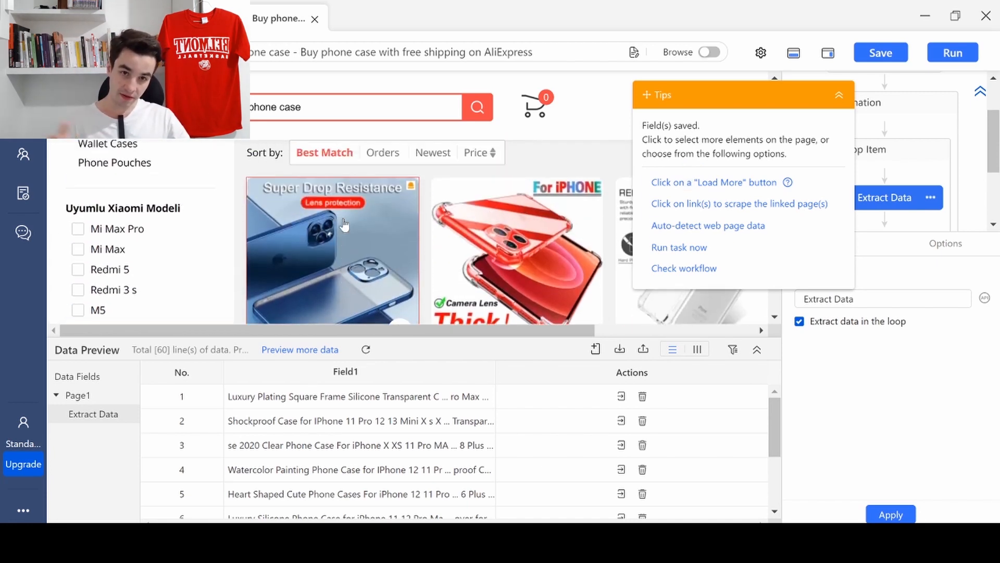
{"action": "scroll", "coordinate": [344, 225], "scroll_direction": "down", "scroll_amount": 3}
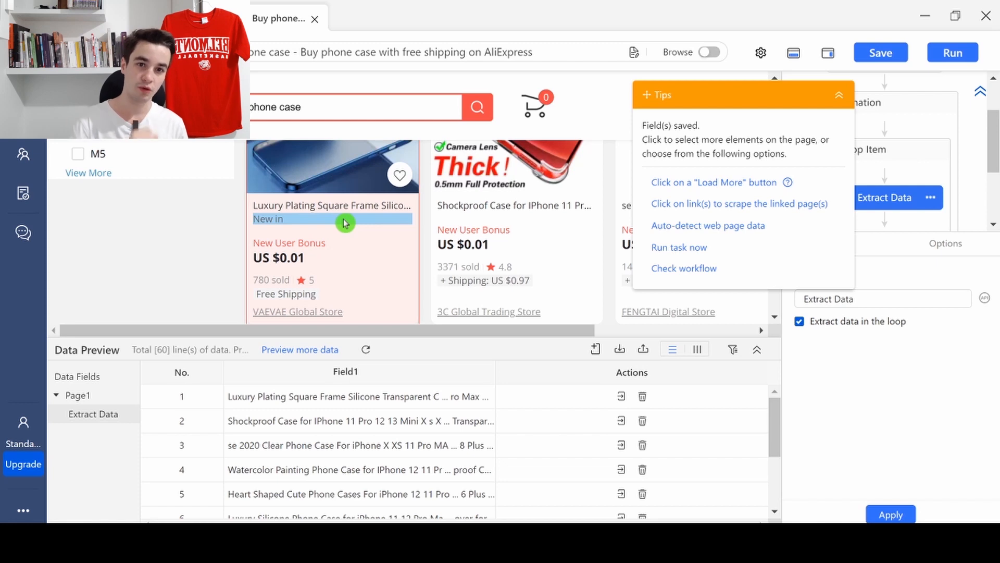
{"action": "left_click", "coordinate": [837, 97]}
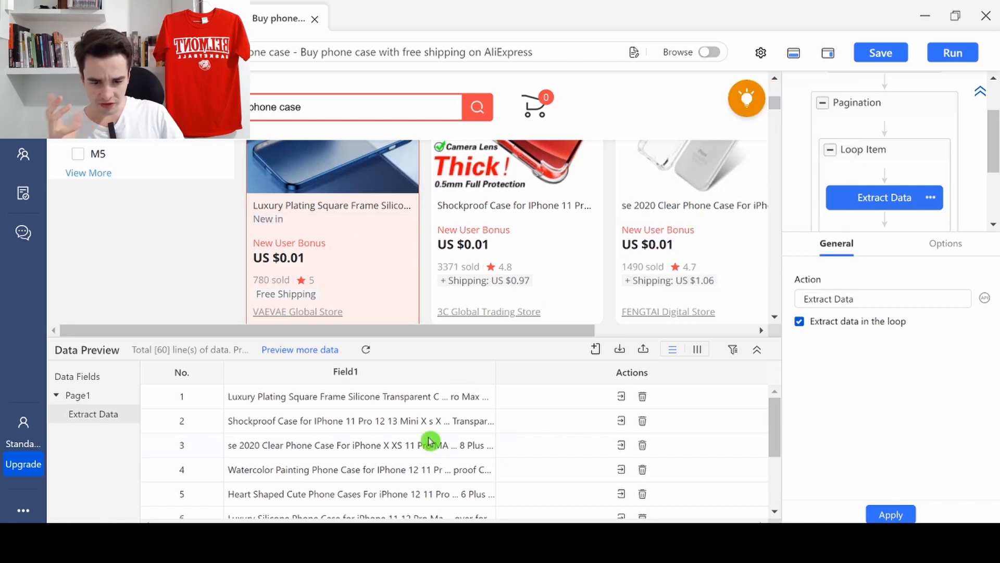
{"action": "scroll", "coordinate": [431, 440], "scroll_direction": "down", "scroll_amount": 3}
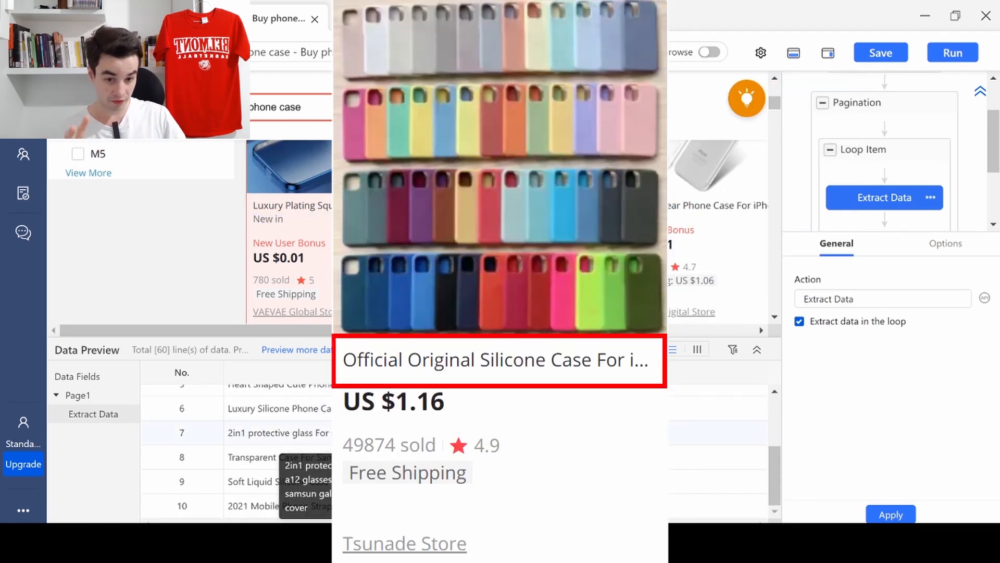
{"action": "scroll", "coordinate": [431, 439], "scroll_direction": "up", "scroll_amount": 2}
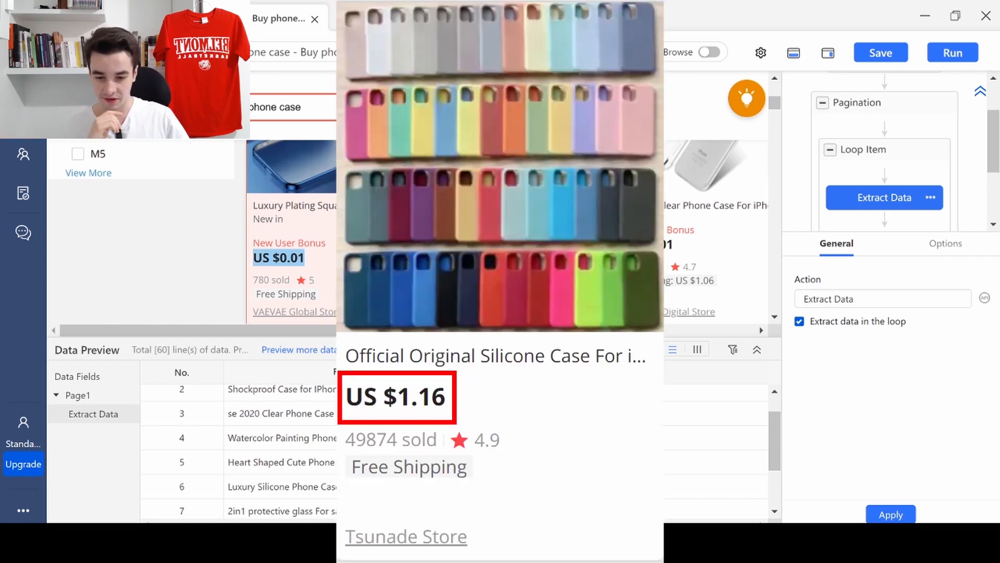
{"action": "left_click", "coordinate": [279, 258]}
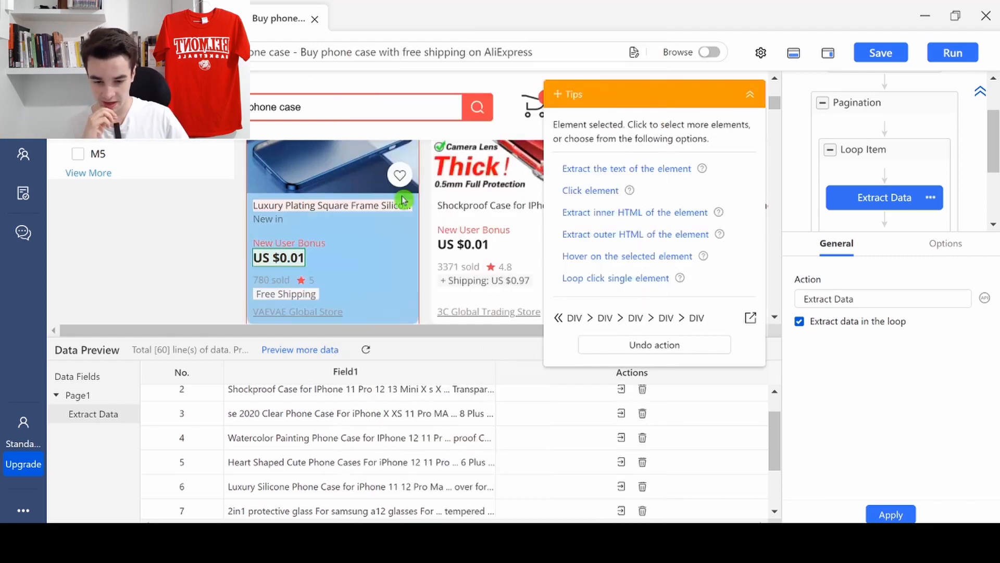
{"action": "left_click", "coordinate": [645, 169]}
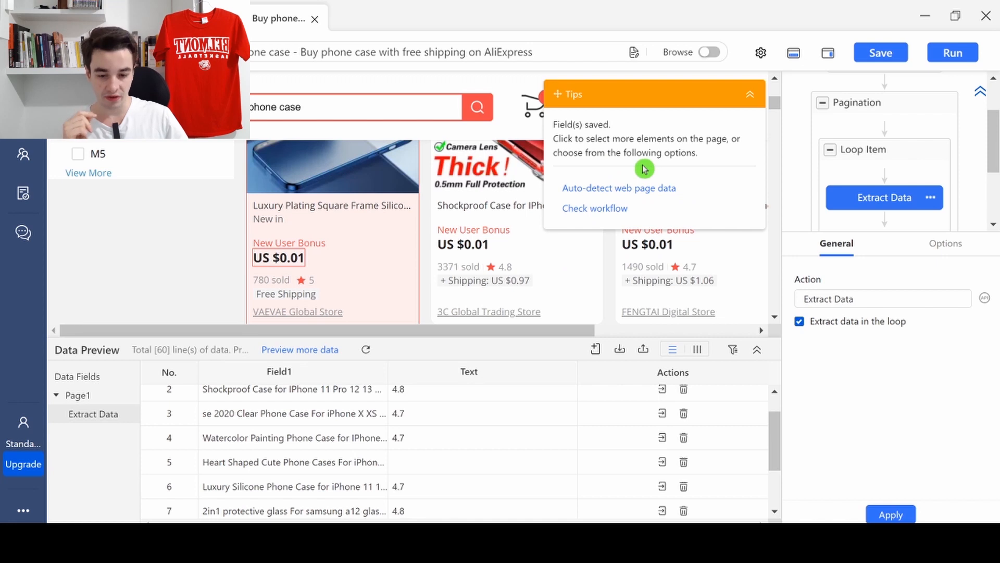
- Examine the newly extracted price column row by row in the data preview
{"action": "scroll", "coordinate": [483, 473], "scroll_direction": "up", "scroll_amount": 1}
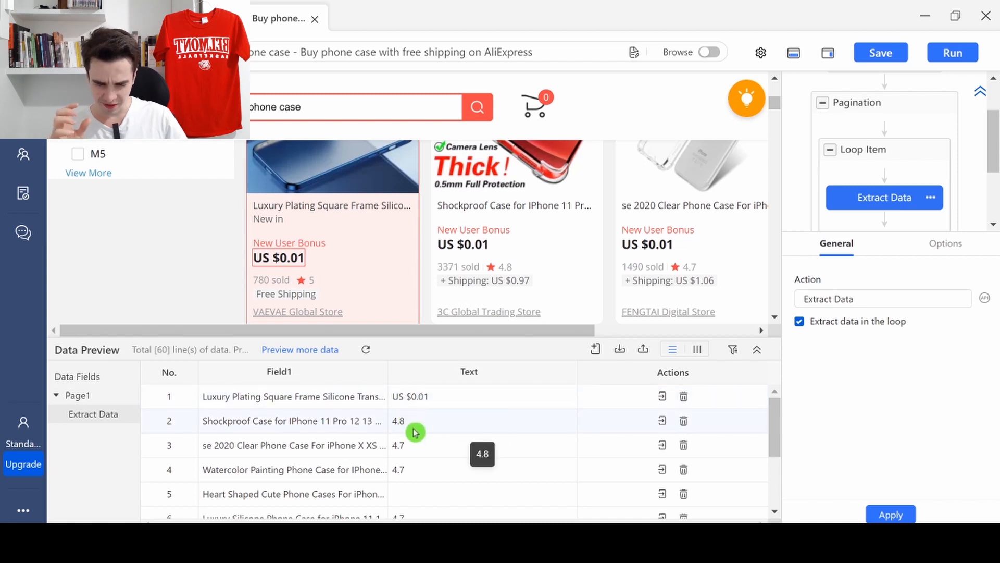
{"action": "scroll", "coordinate": [414, 430], "scroll_direction": "down", "scroll_amount": 1}
{"action": "scroll", "coordinate": [422, 427], "scroll_direction": "down", "scroll_amount": 1}
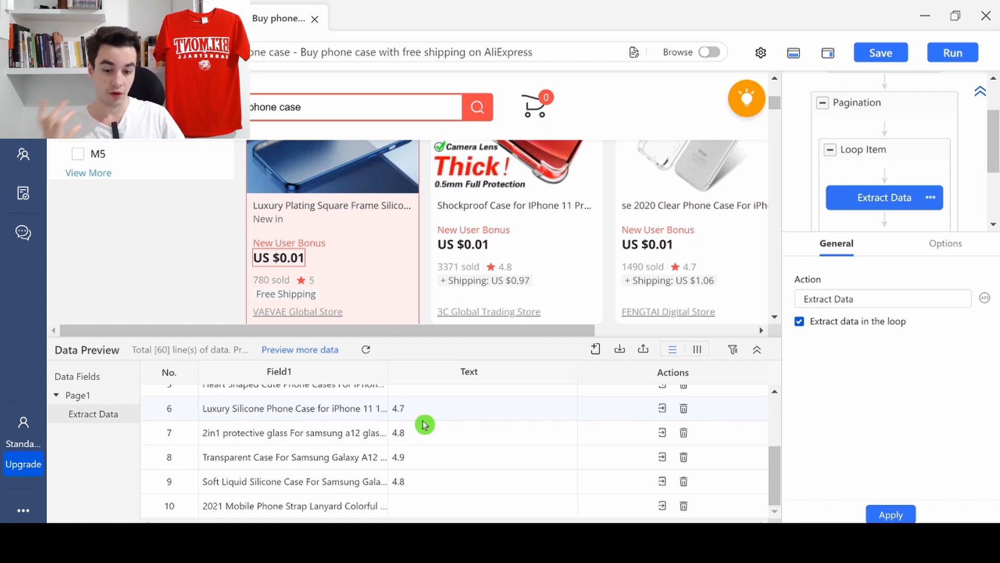
{"action": "scroll", "coordinate": [486, 424], "scroll_direction": "up", "scroll_amount": 3}
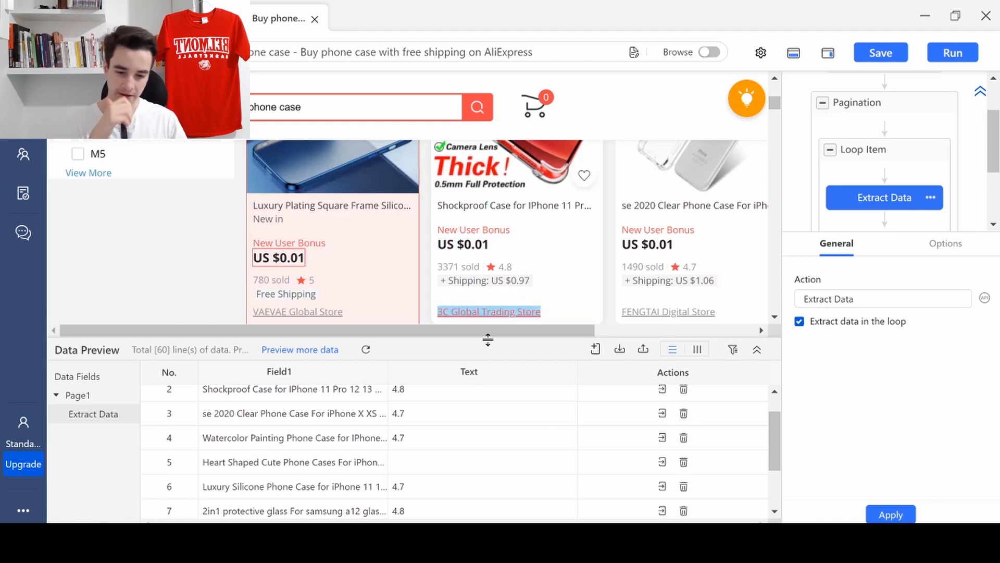
{"action": "scroll", "coordinate": [536, 498], "scroll_direction": "up", "scroll_amount": 2}
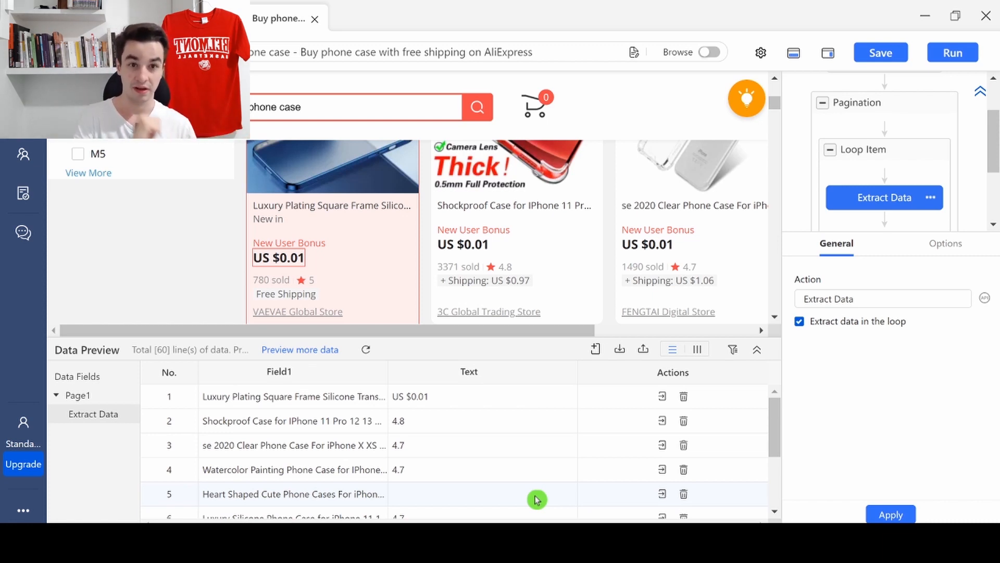
{"action": "scroll", "coordinate": [419, 264], "scroll_direction": "up", "scroll_amount": 1}
{"action": "scroll", "coordinate": [414, 266], "scroll_direction": "down", "scroll_amount": 1}
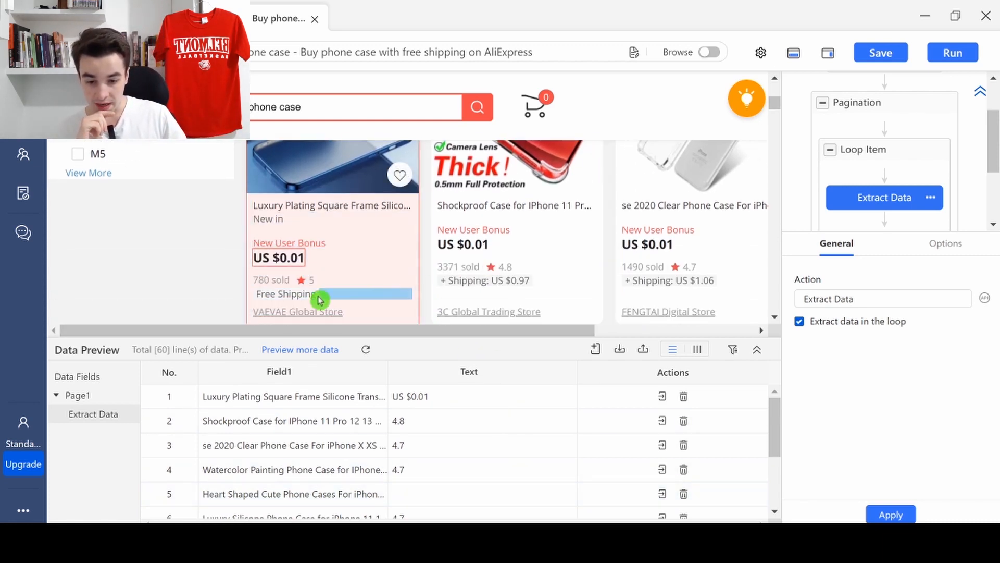
- Extract the text of the first product's sold count as another field and collapse the Tips box
{"action": "left_click", "coordinate": [280, 284]}
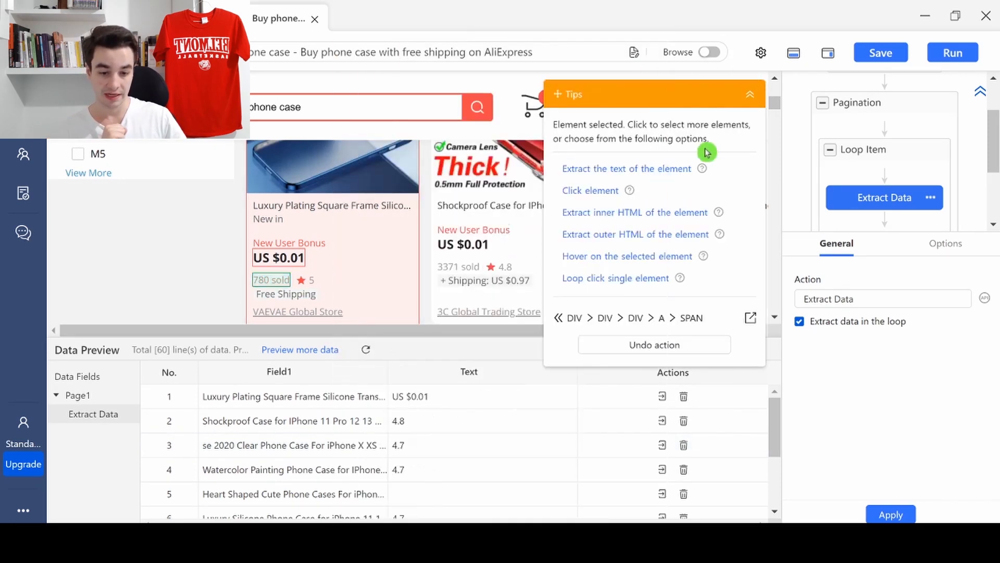
{"action": "left_click", "coordinate": [654, 168]}
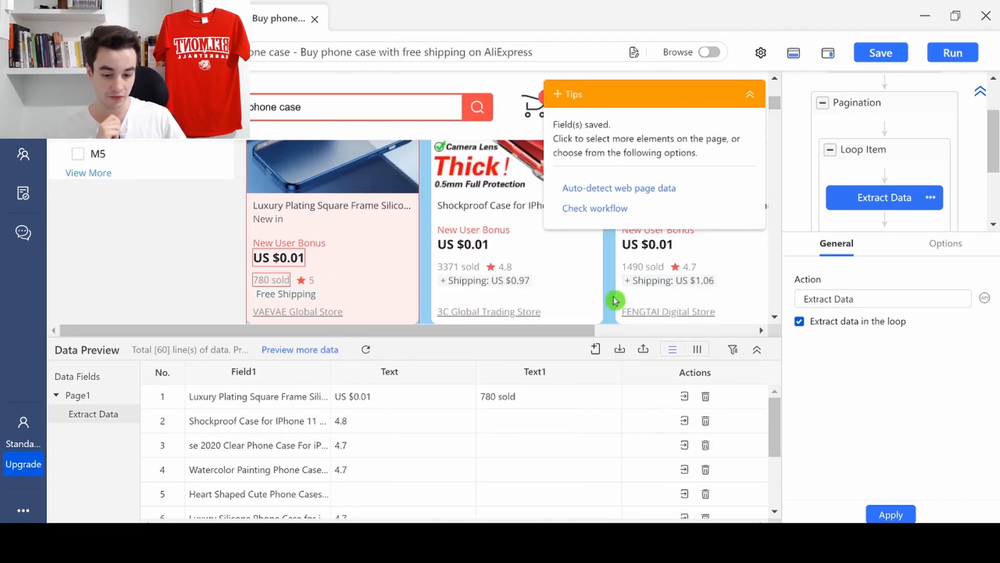
{"action": "left_click", "coordinate": [528, 416]}
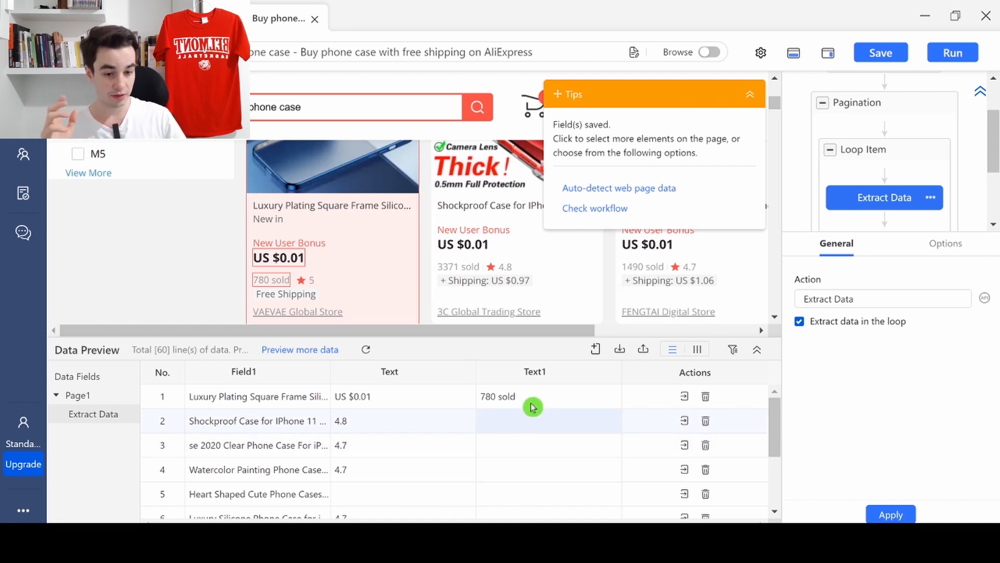
{"action": "left_click", "coordinate": [750, 96]}
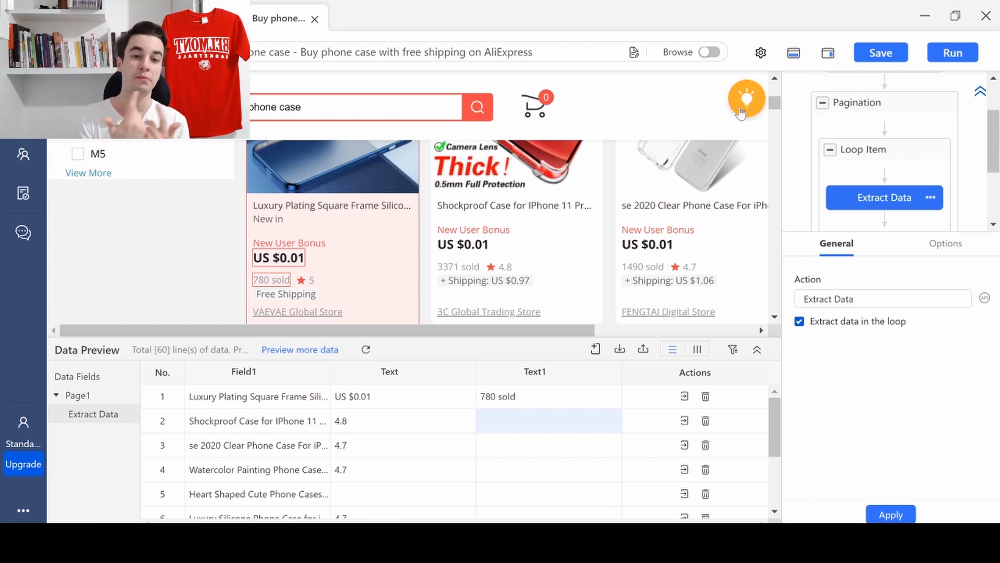
- Extract the text of the first product's star rating as another field and collapse the Tips box
{"action": "left_click", "coordinate": [311, 281]}
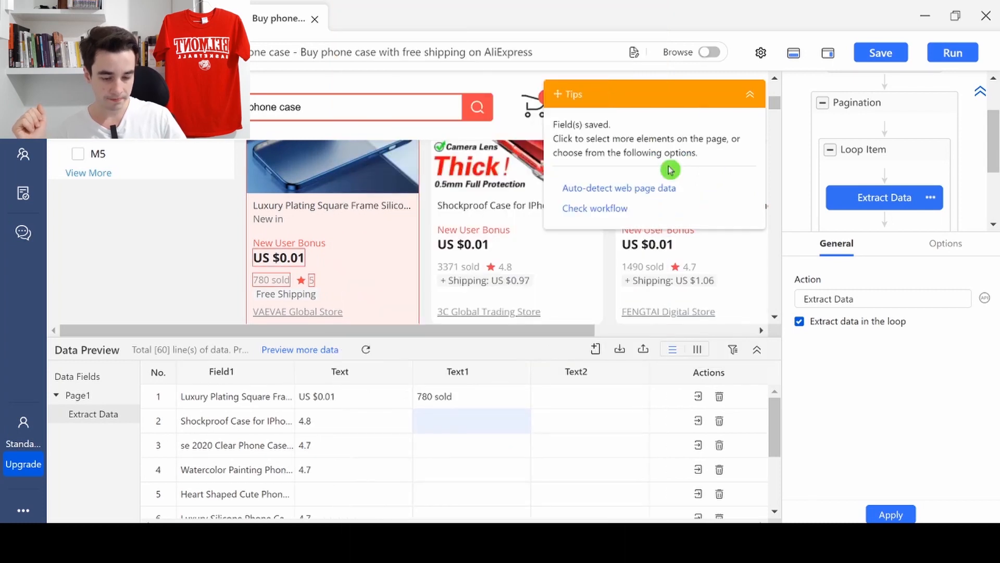
{"action": "left_click", "coordinate": [750, 97]}
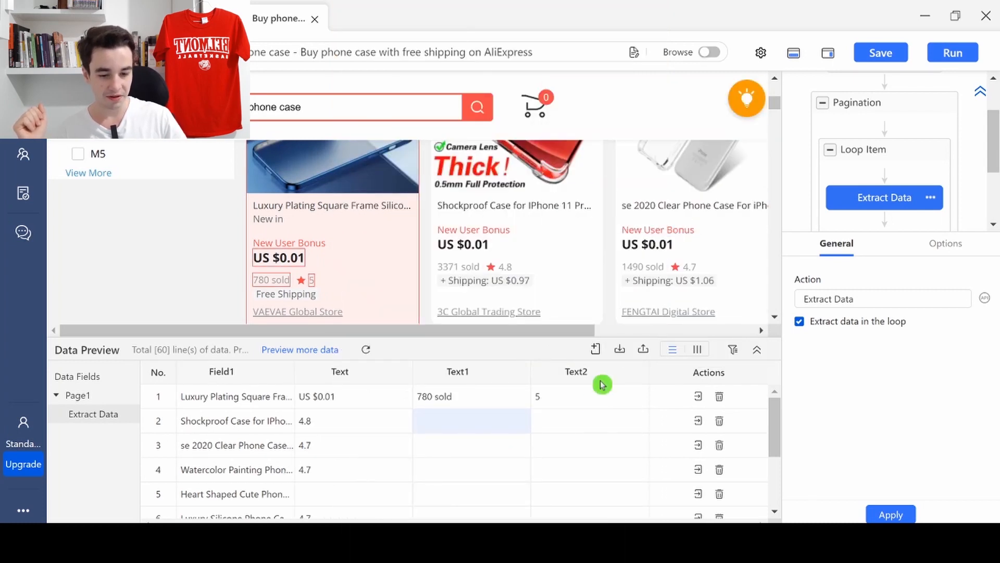
{"action": "scroll", "coordinate": [586, 412], "scroll_direction": "down", "scroll_amount": 2}
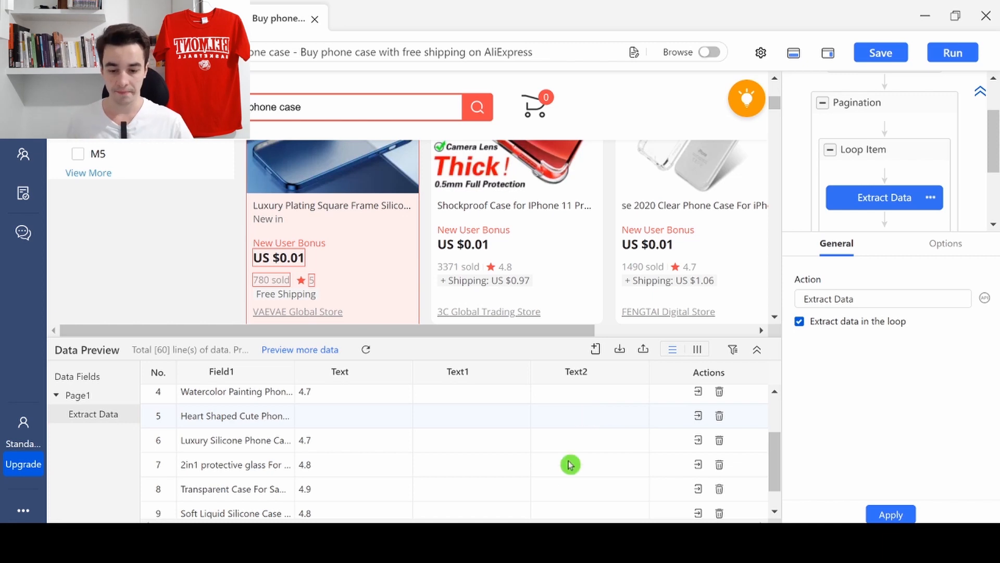
- Open the XPath customization of the Text field that holds the price and clear its relative XPath
{"action": "left_click", "coordinate": [396, 380]}
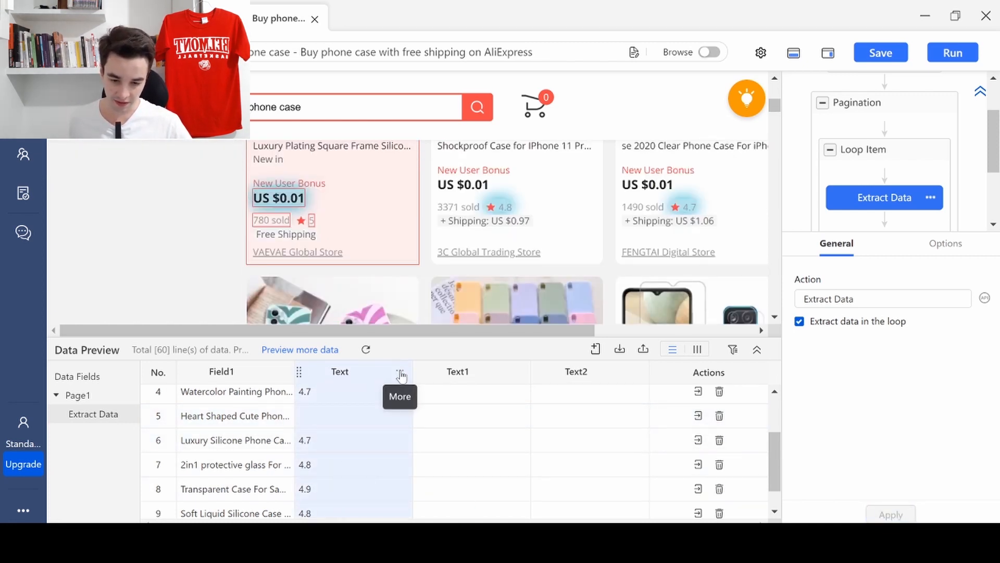
{"action": "left_click", "coordinate": [399, 373]}
{"action": "left_click", "coordinate": [278, 463]}
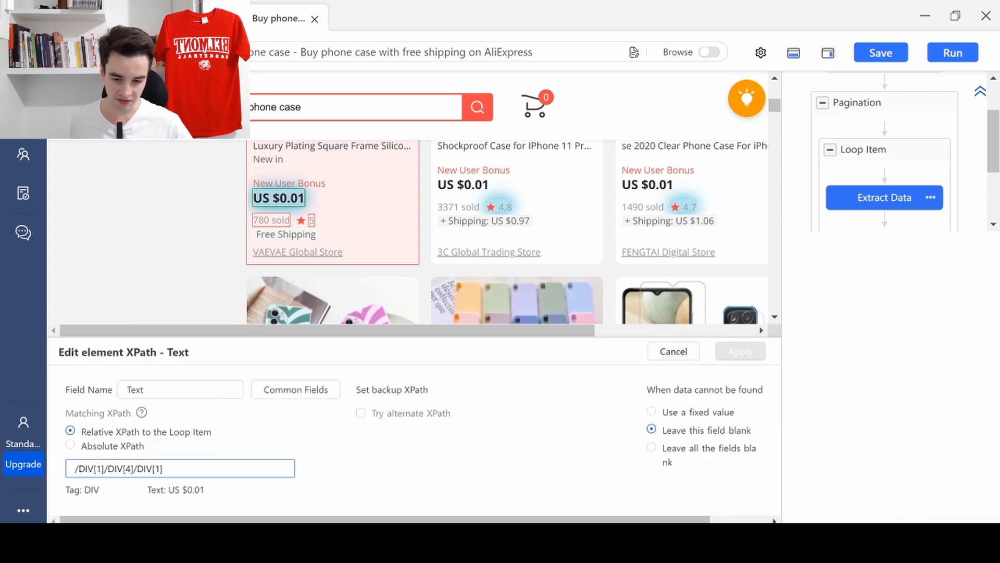
{"action": "left_click_drag", "start_coordinate": [242, 468], "coordinate": [2, 487]}
{"action": "key", "text": "BackSpace"}
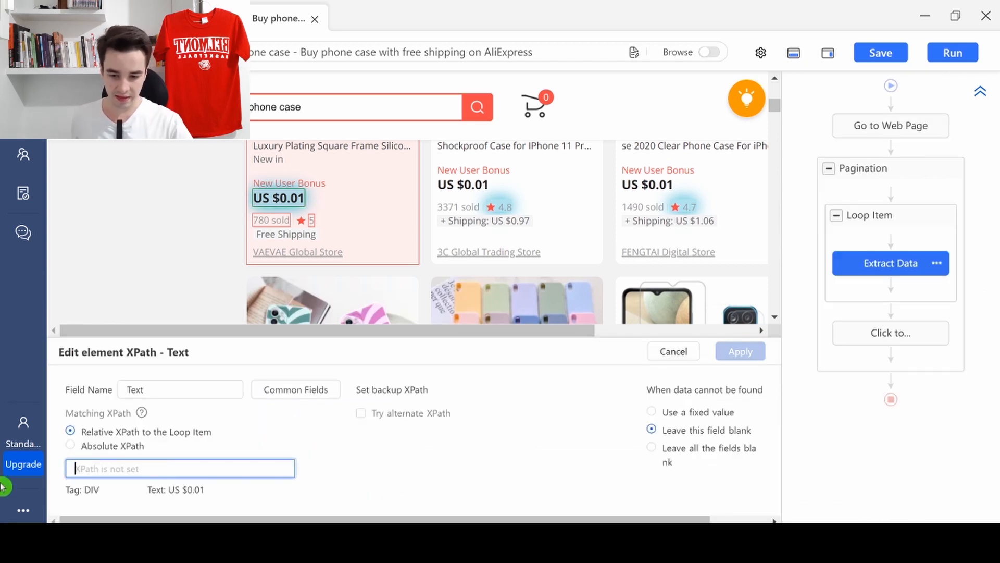
{"action": "scroll", "coordinate": [463, 255], "scroll_direction": "up", "scroll_amount": 1}
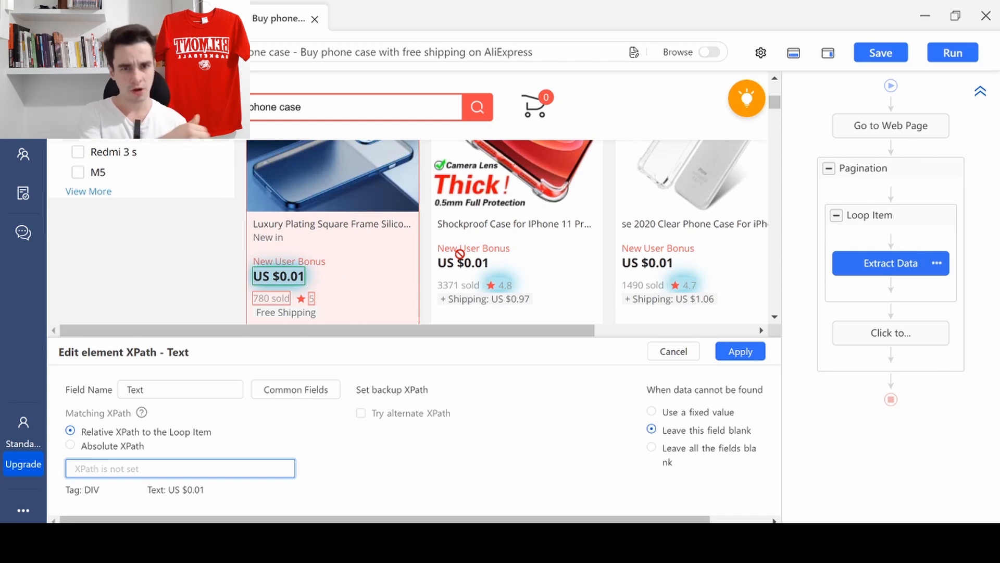
{"action": "left_click", "coordinate": [441, 550]}
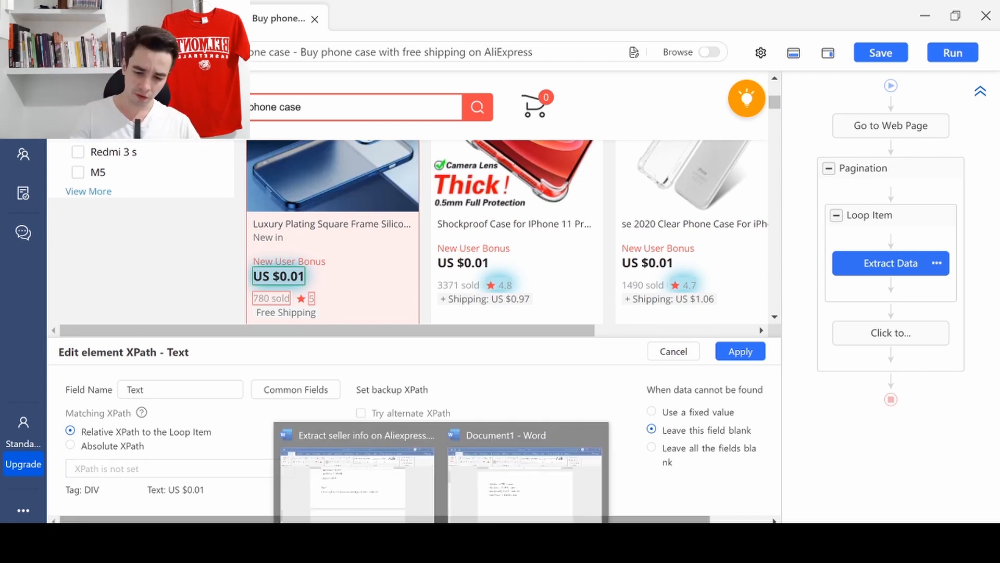
{"action": "left_click", "coordinate": [517, 486]}
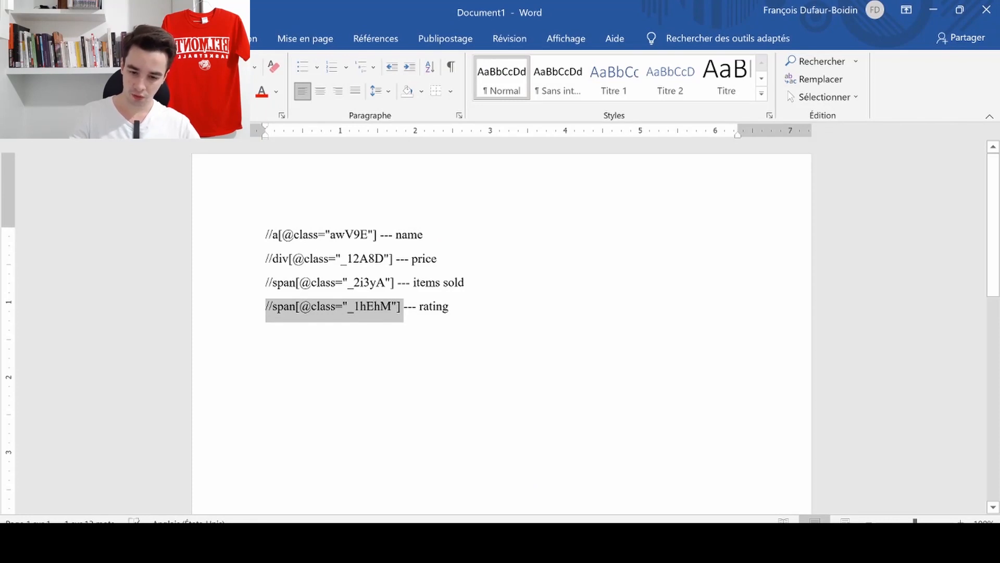
{"action": "left_click_drag", "start_coordinate": [266, 258], "coordinate": [384, 259]}
{"action": "key", "text": "ctrl+c"}
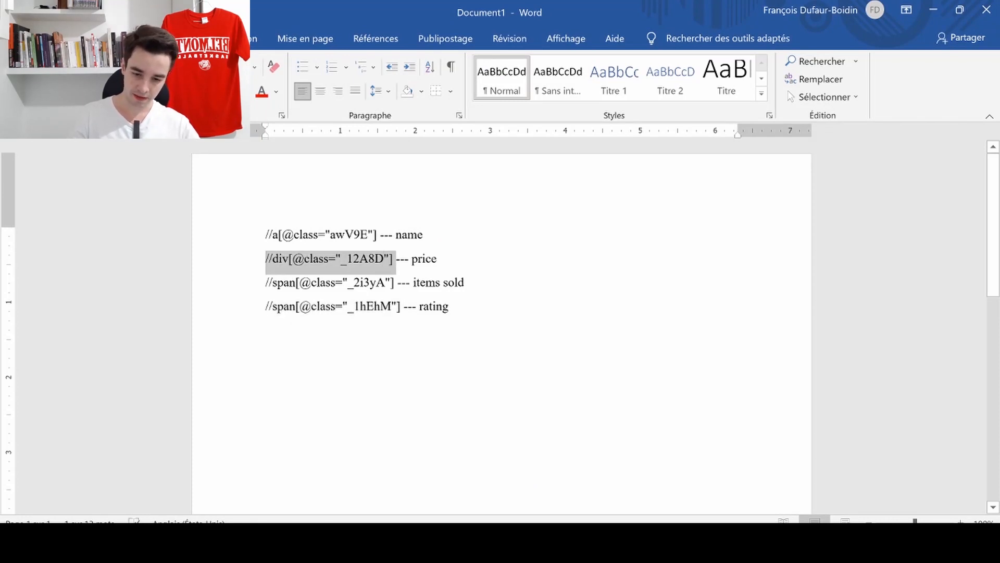
{"action": "key", "text": "alt+Tab"}
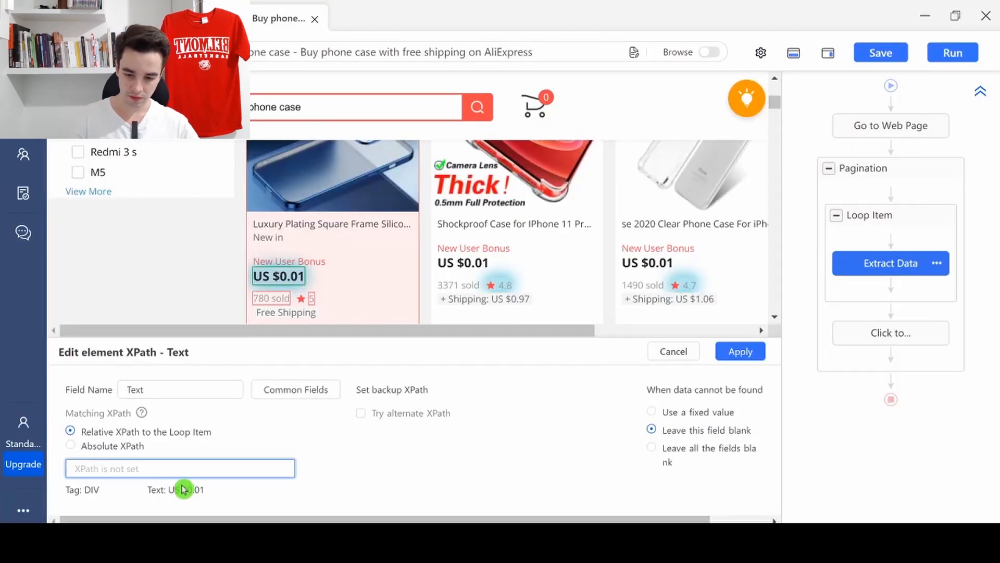
{"action": "key", "text": "ctrl+v"}
{"action": "left_click", "coordinate": [740, 351]}
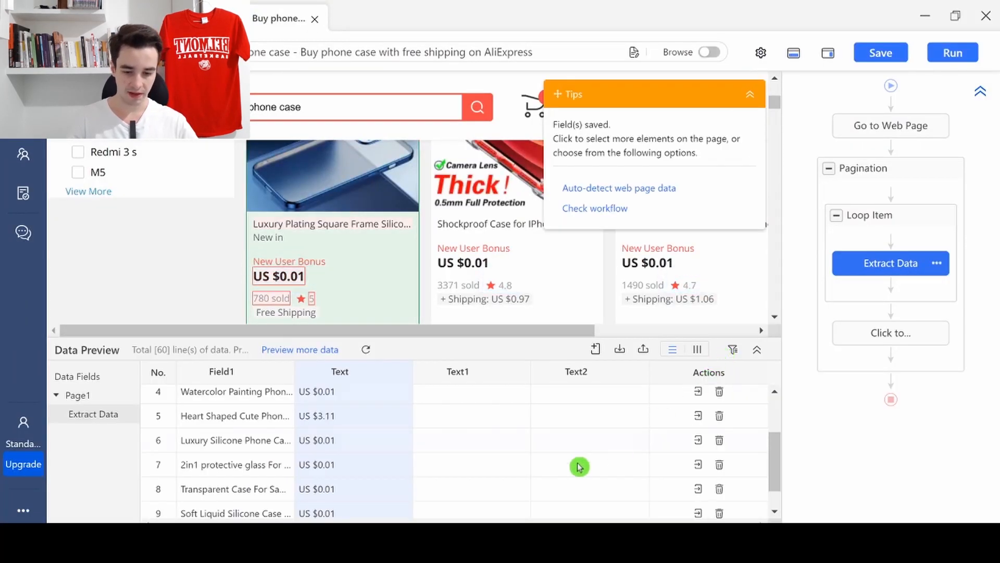
{"action": "scroll", "coordinate": [472, 461], "scroll_direction": "down", "scroll_amount": 1}
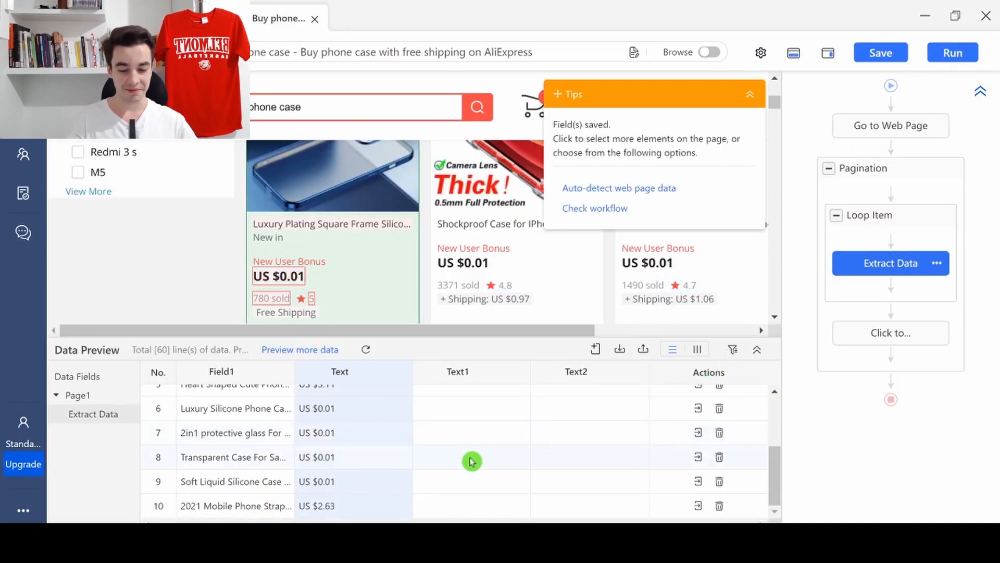
{"action": "scroll", "coordinate": [472, 461], "scroll_direction": "up", "scroll_amount": 3}
{"action": "scroll", "coordinate": [472, 461], "scroll_direction": "up", "scroll_amount": 2}
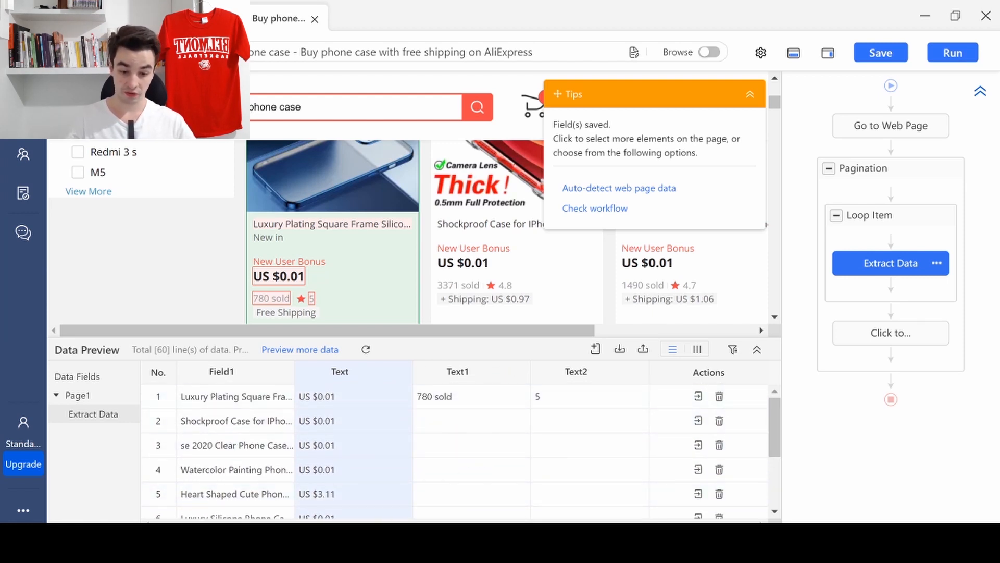
{"action": "mouse_move", "coordinate": [443, 542]}
{"action": "left_click", "coordinate": [507, 501]}
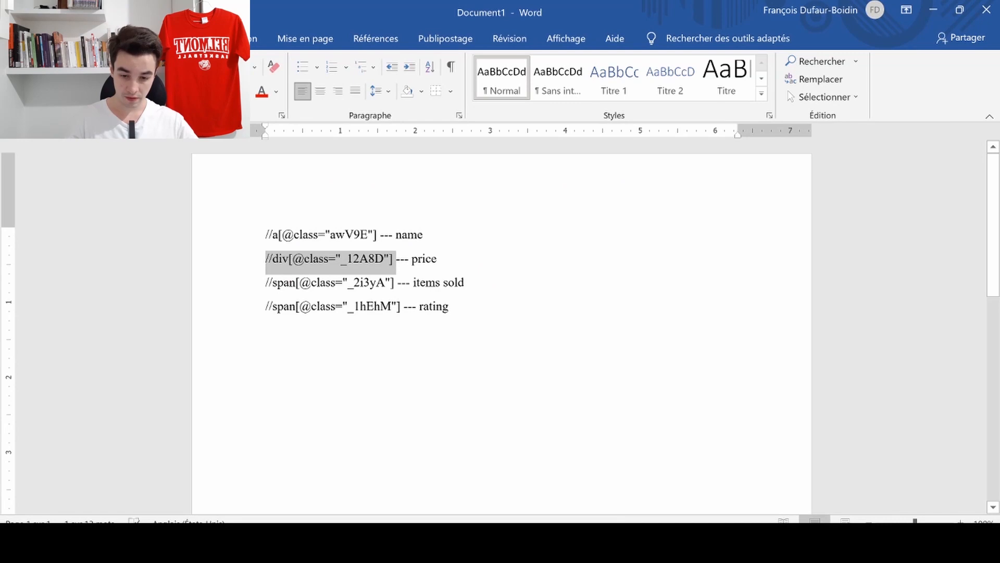
{"action": "left_click", "coordinate": [252, 285]}
{"action": "left_click", "coordinate": [297, 284]}
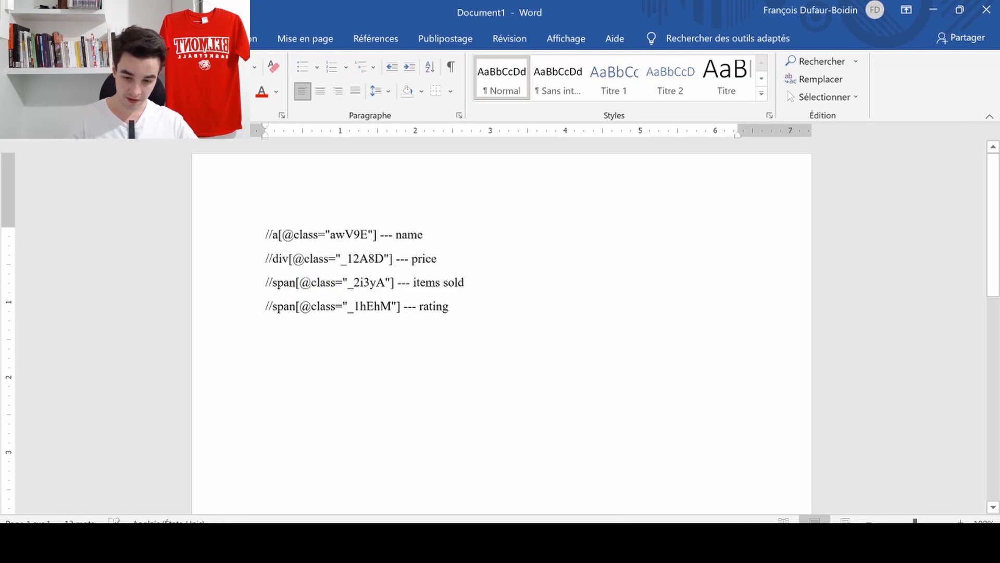
{"action": "left_click_drag", "start_coordinate": [265, 281], "coordinate": [388, 282]}
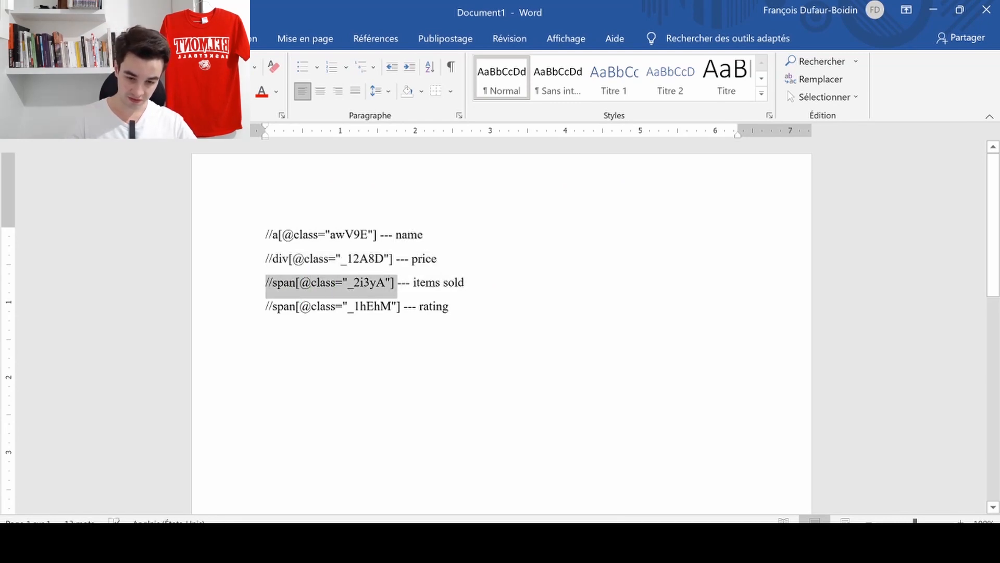
{"action": "left_click", "coordinate": [522, 542]}
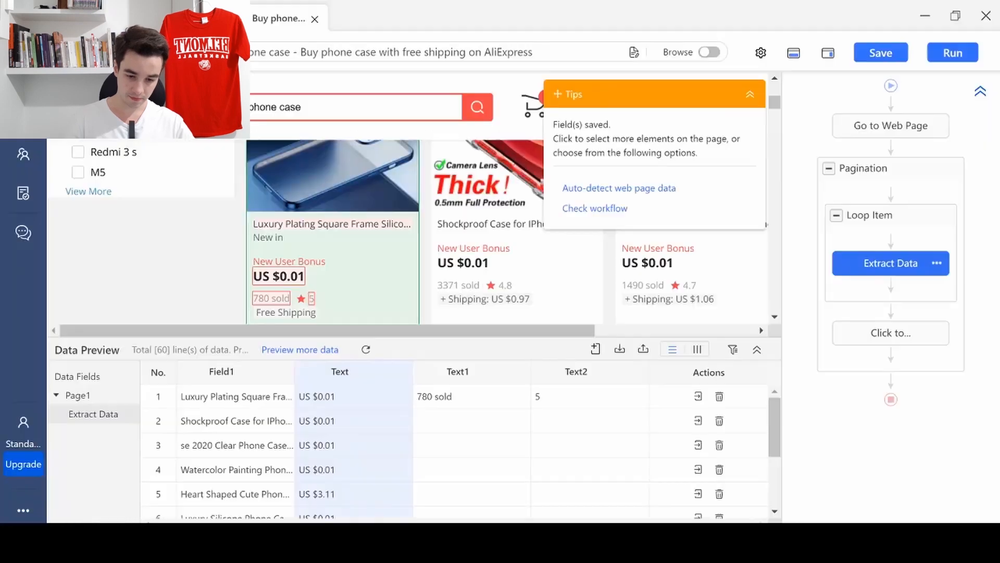
{"action": "left_click", "coordinate": [518, 367]}
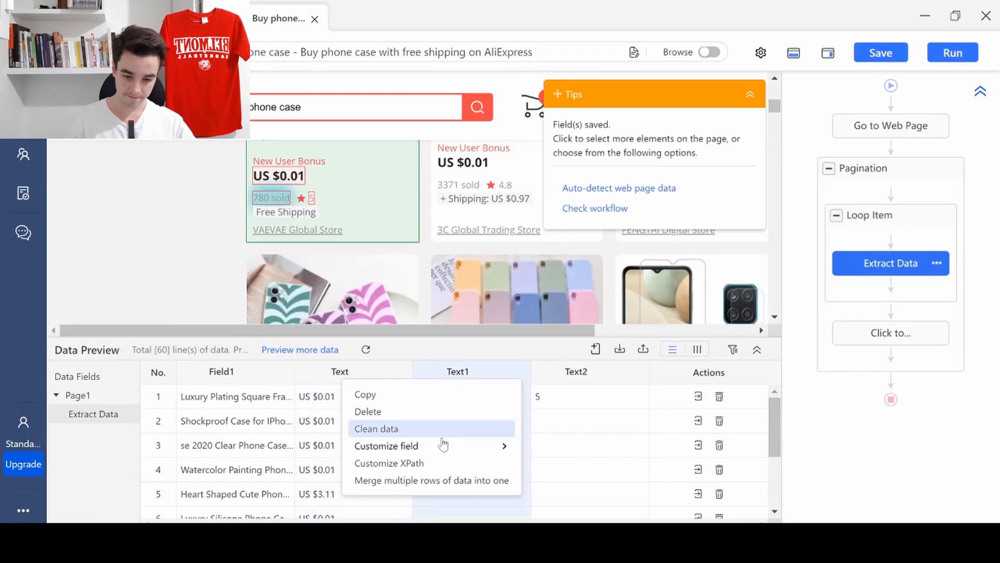
{"action": "left_click", "coordinate": [425, 463]}
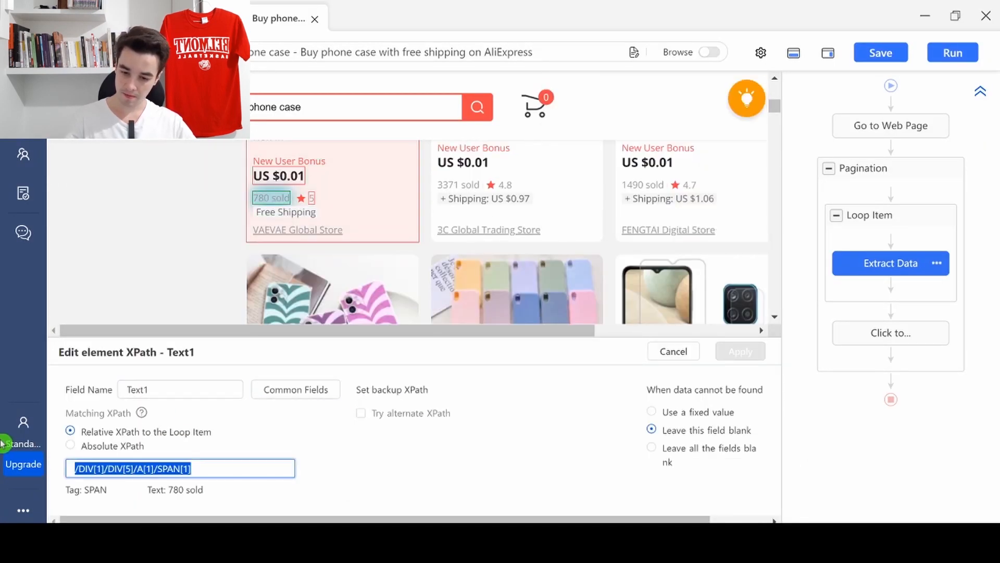
{"action": "key", "text": "ctrl+v"}
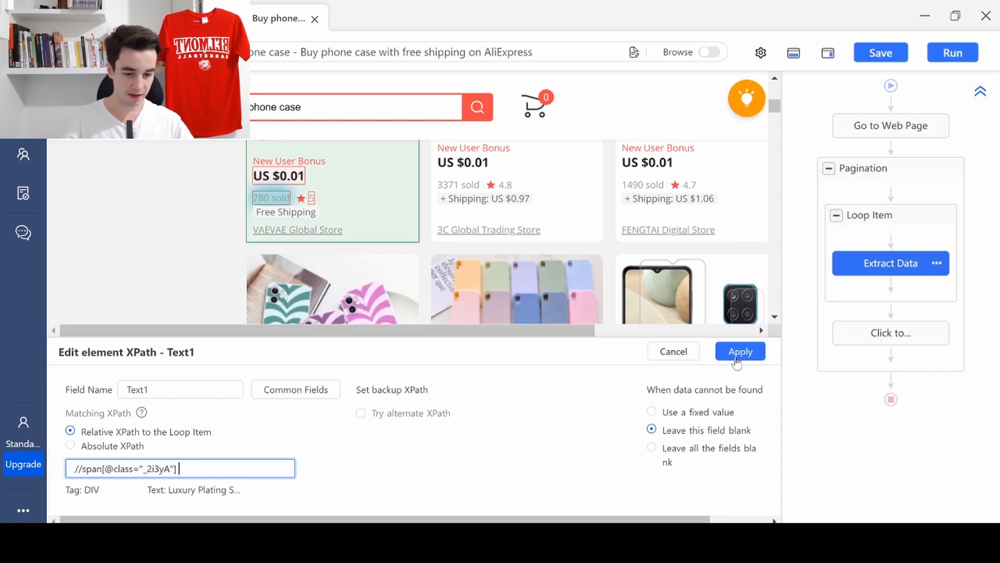
{"action": "left_click", "coordinate": [741, 352]}
{"action": "scroll", "coordinate": [633, 448], "scroll_direction": "down", "scroll_amount": 3}
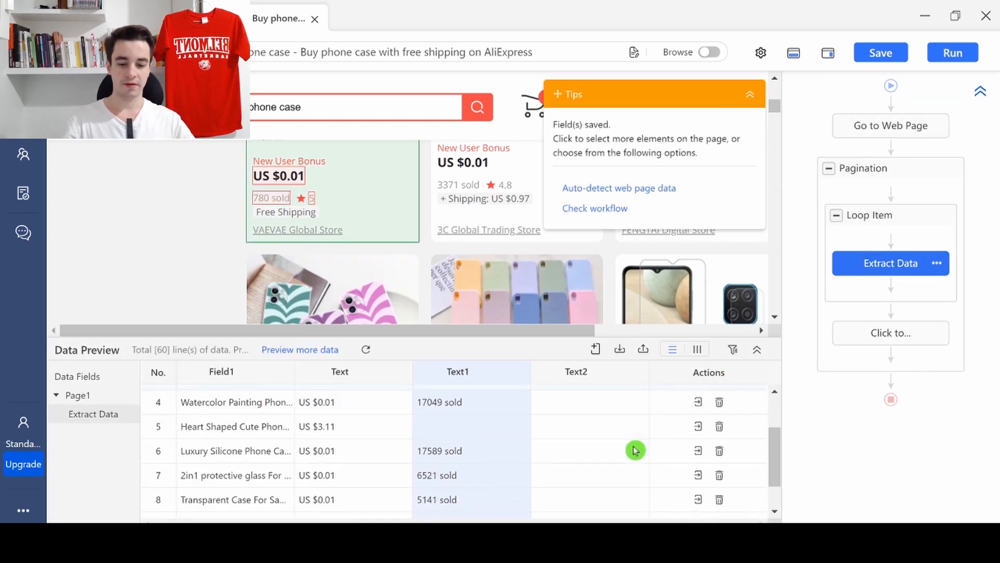
{"action": "scroll", "coordinate": [635, 449], "scroll_direction": "up", "scroll_amount": 3}
{"action": "scroll", "coordinate": [635, 450], "scroll_direction": "down", "scroll_amount": 2}
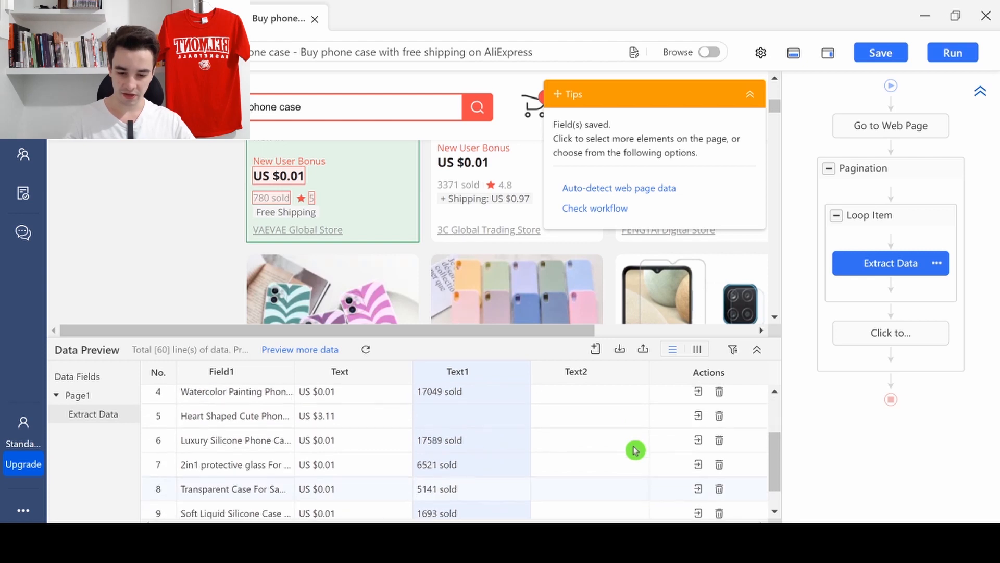
{"action": "left_click", "coordinate": [477, 420]}
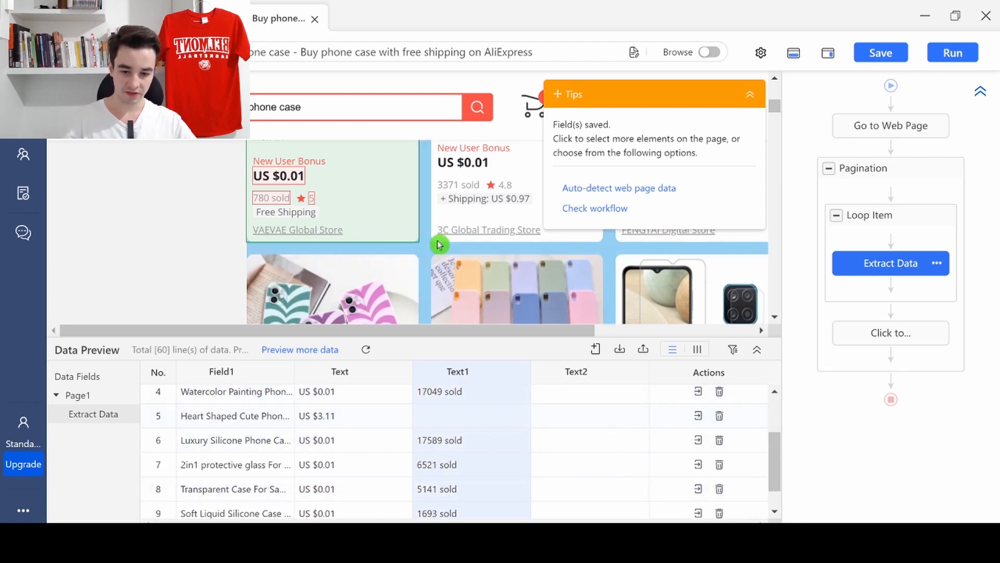
{"action": "scroll", "coordinate": [448, 277], "scroll_direction": "down", "scroll_amount": 3}
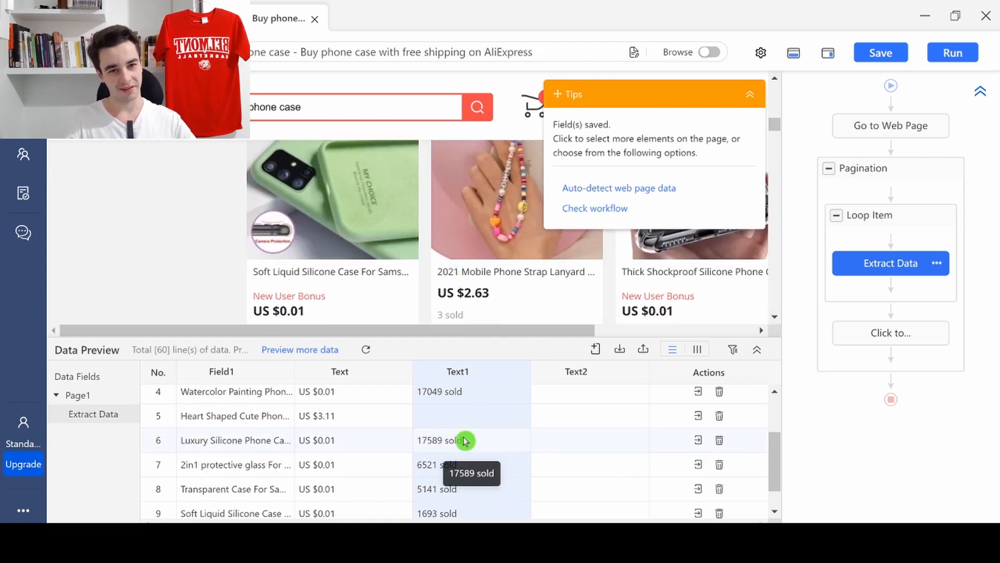
{"action": "scroll", "coordinate": [465, 441], "scroll_direction": "up", "scroll_amount": 2}
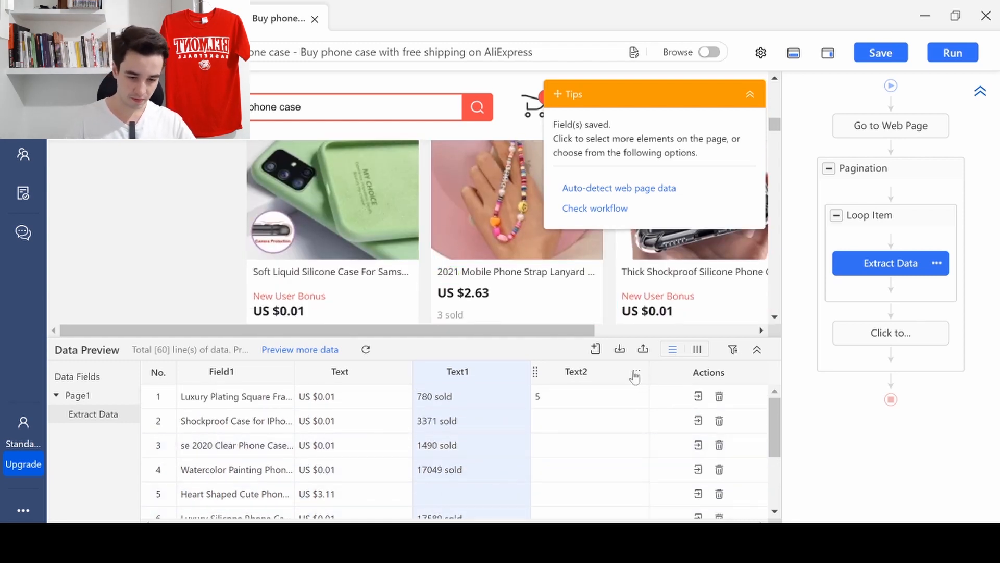
{"action": "left_click", "coordinate": [635, 370]}
{"action": "left_click", "coordinate": [521, 462]}
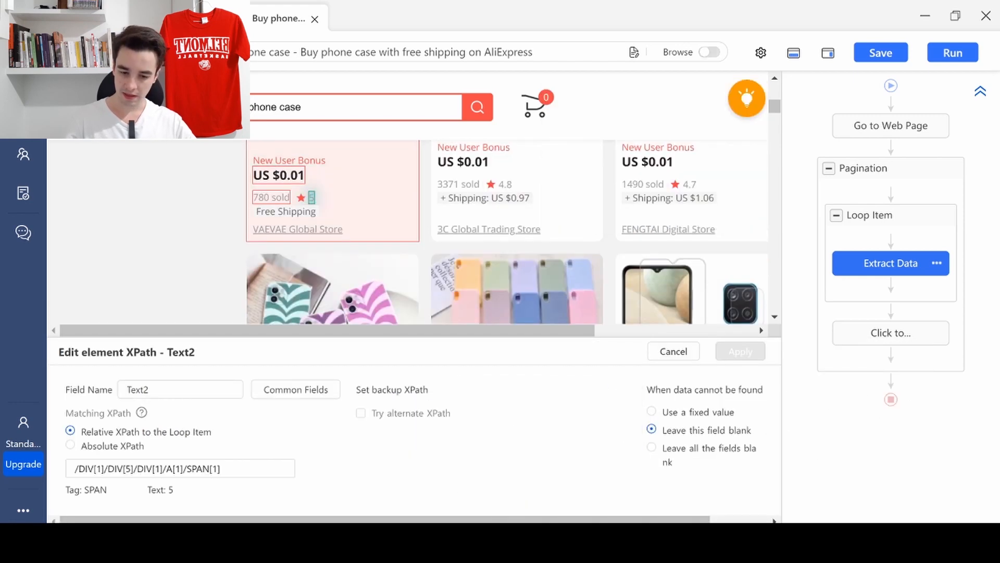
{"action": "mouse_move", "coordinate": [442, 542]}
{"action": "left_click", "coordinate": [505, 498]}
{"action": "left_click_drag", "start_coordinate": [266, 306], "coordinate": [396, 306]}
{"action": "key", "text": "alt+Tab"}
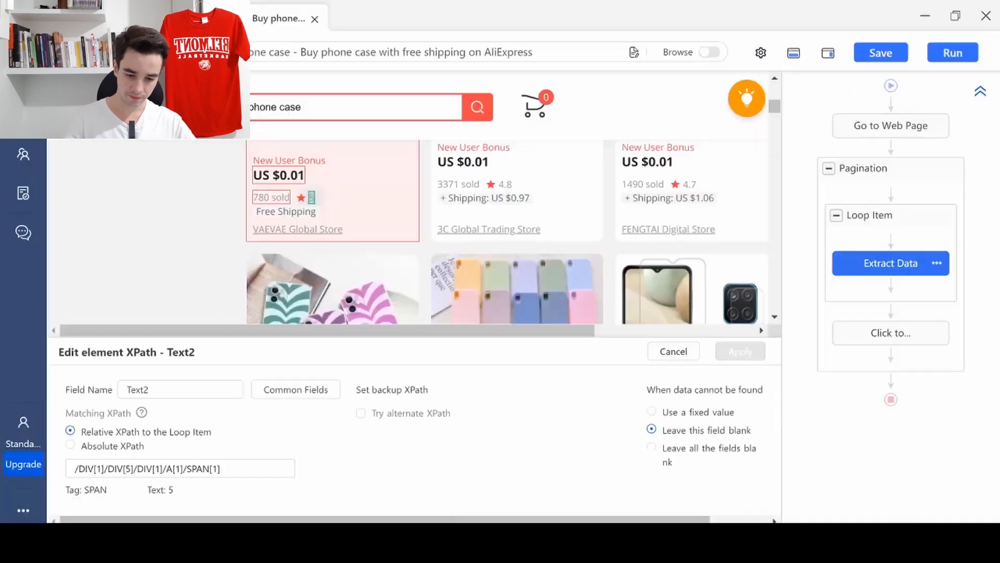
{"action": "left_click", "coordinate": [228, 468]}
{"action": "key", "text": "ctrl+a"}
{"action": "key", "text": "BackSpace"}
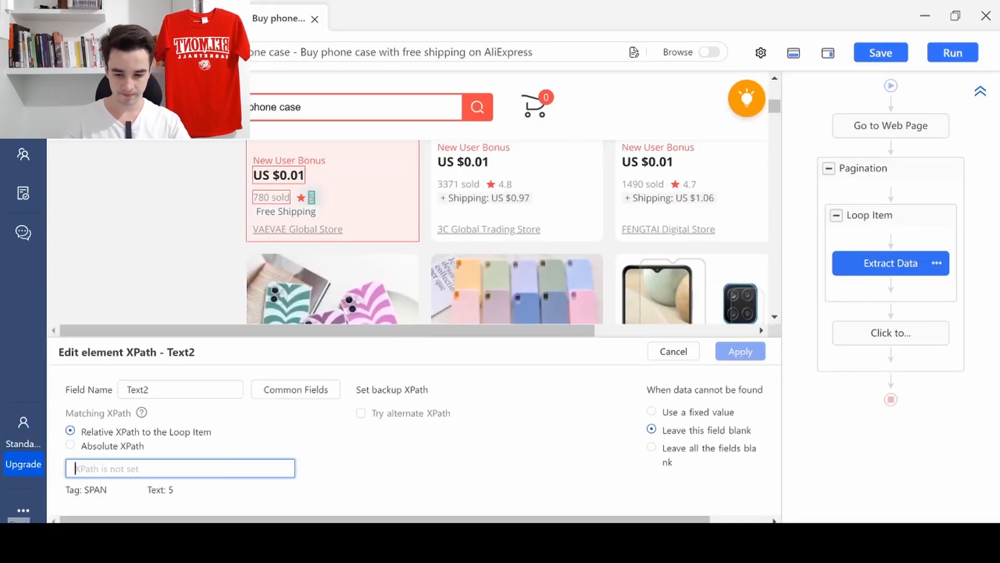
{"action": "type", "text": "//span[@class=\"_1hEhM\"]"}
{"action": "left_click", "coordinate": [737, 351]}
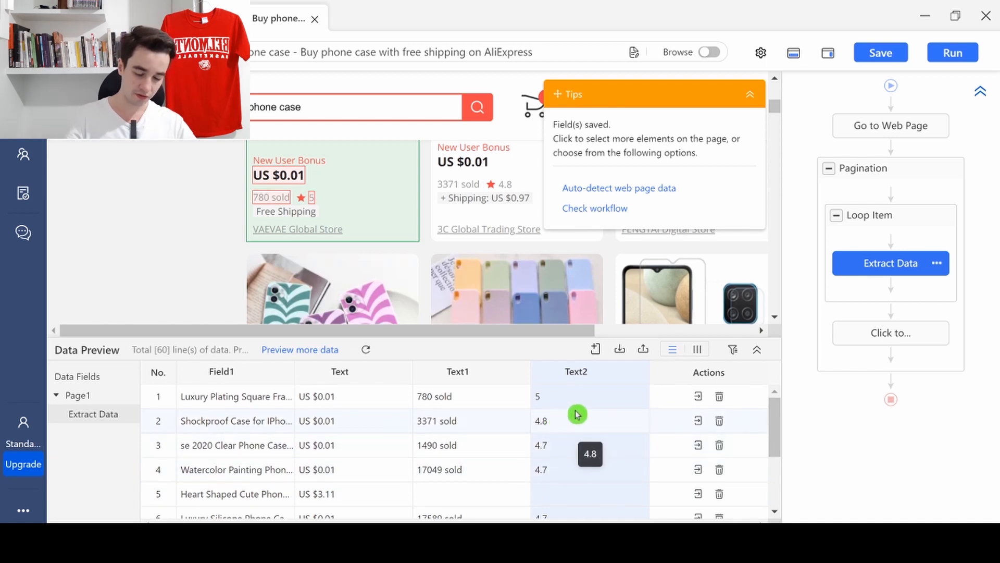
{"action": "scroll", "coordinate": [579, 432], "scroll_direction": "down", "scroll_amount": 1}
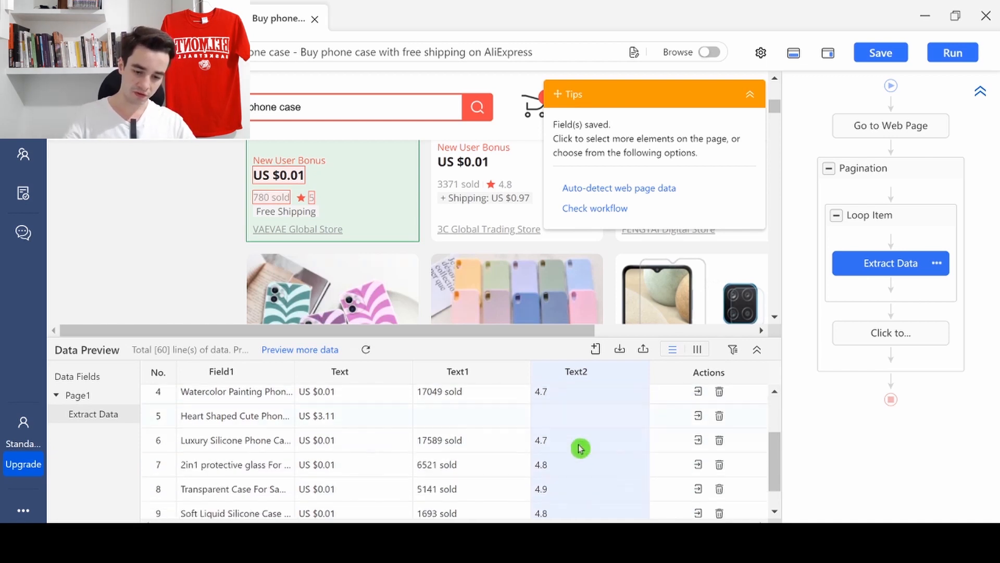
{"action": "scroll", "coordinate": [584, 438], "scroll_direction": "down", "scroll_amount": 1}
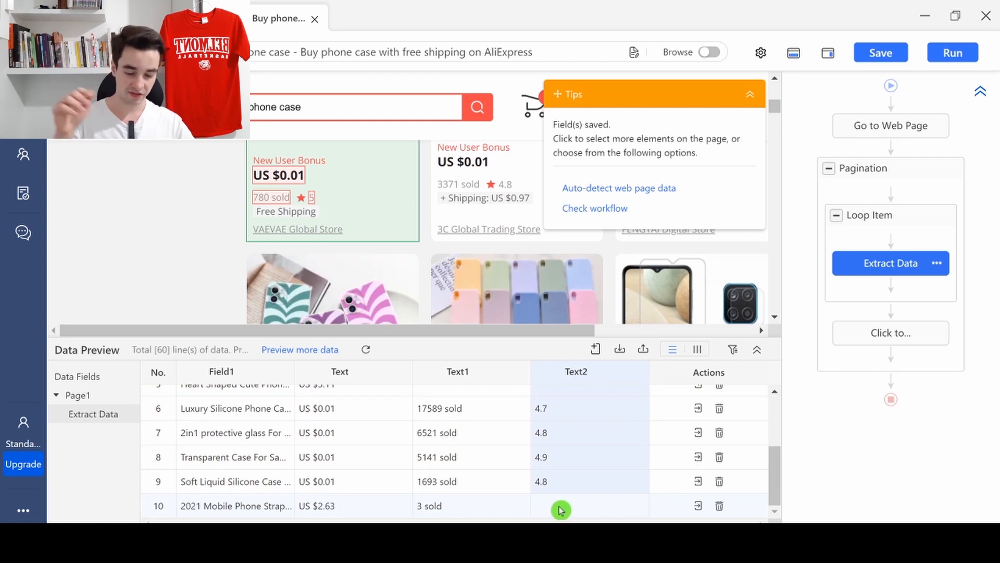
{"action": "scroll", "coordinate": [590, 458], "scroll_direction": "up", "scroll_amount": 2}
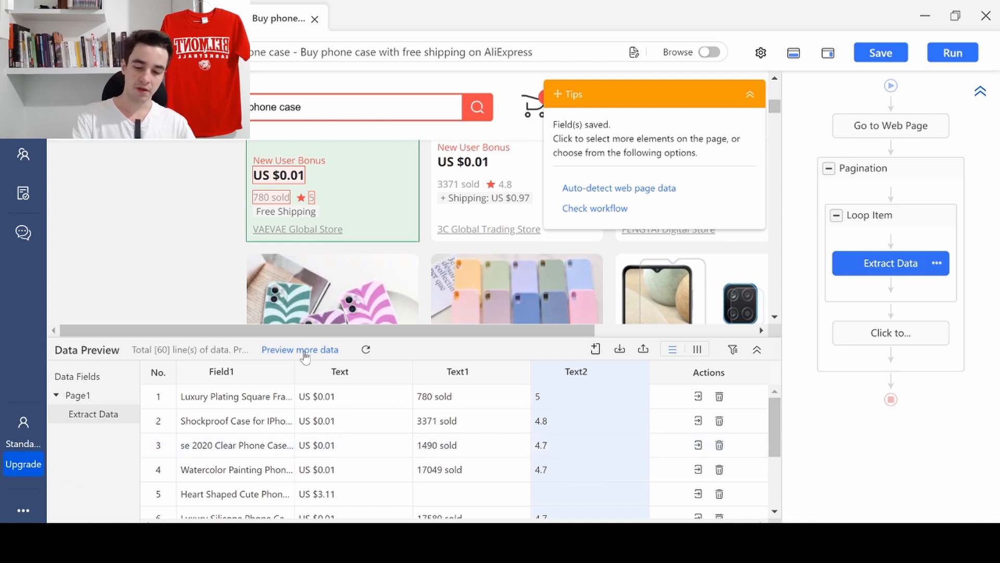
- Rename the four data fields to Name, Price, Items_sold and Rating
{"action": "left_click", "coordinate": [220, 373]}
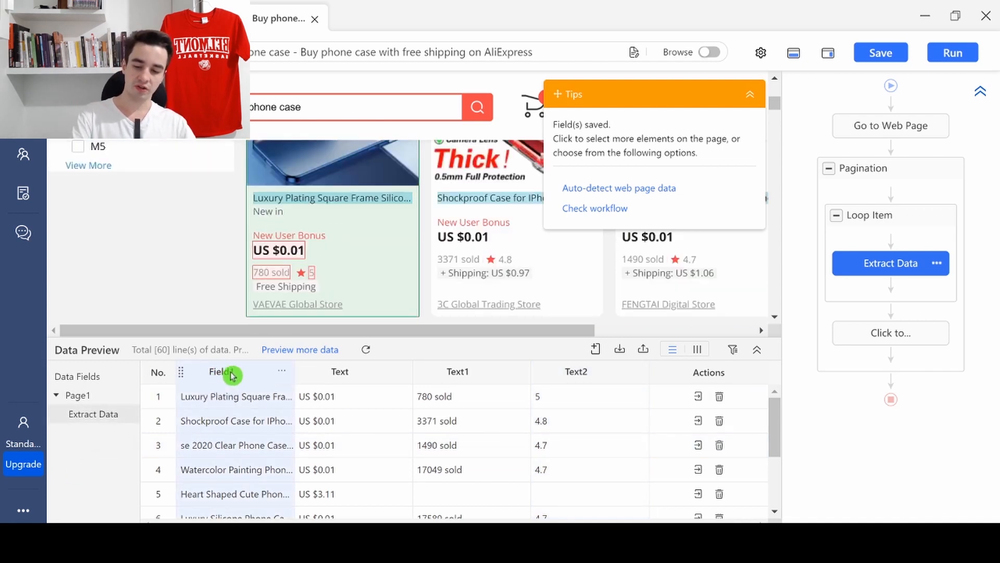
{"action": "double_click", "coordinate": [221, 373]}
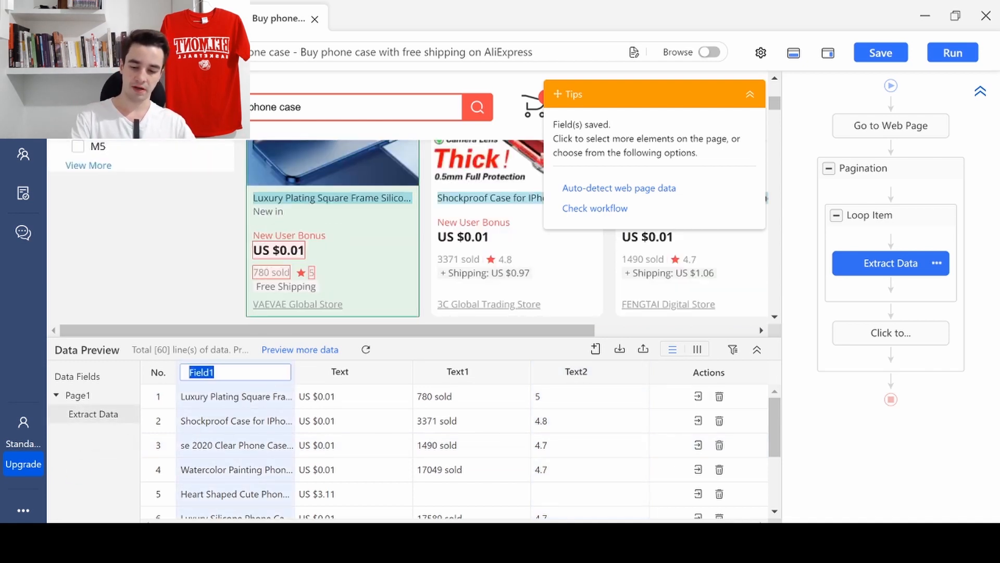
{"action": "key", "text": "Tab"}
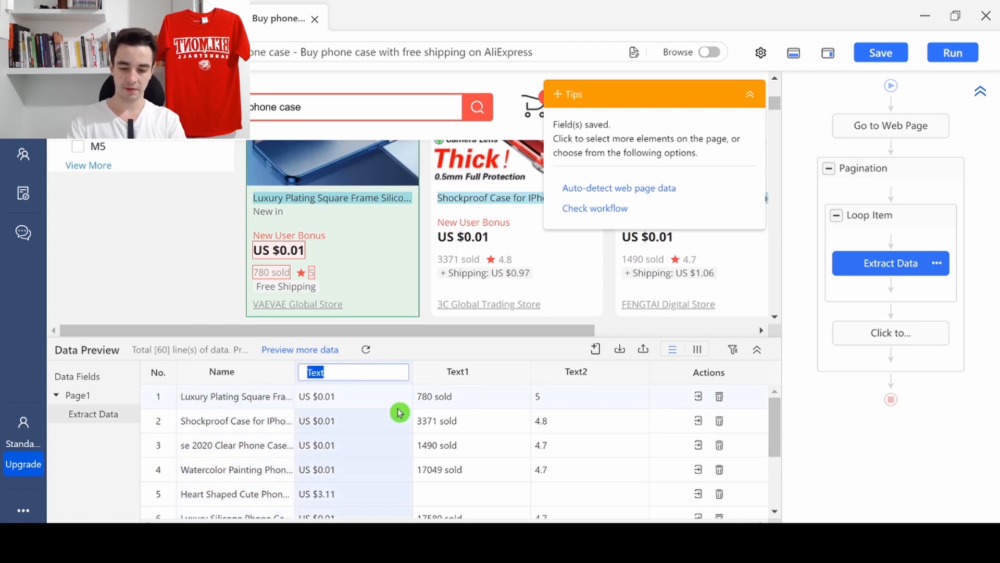
{"action": "type", "text": "Price"}
{"action": "key", "text": "Tab"}
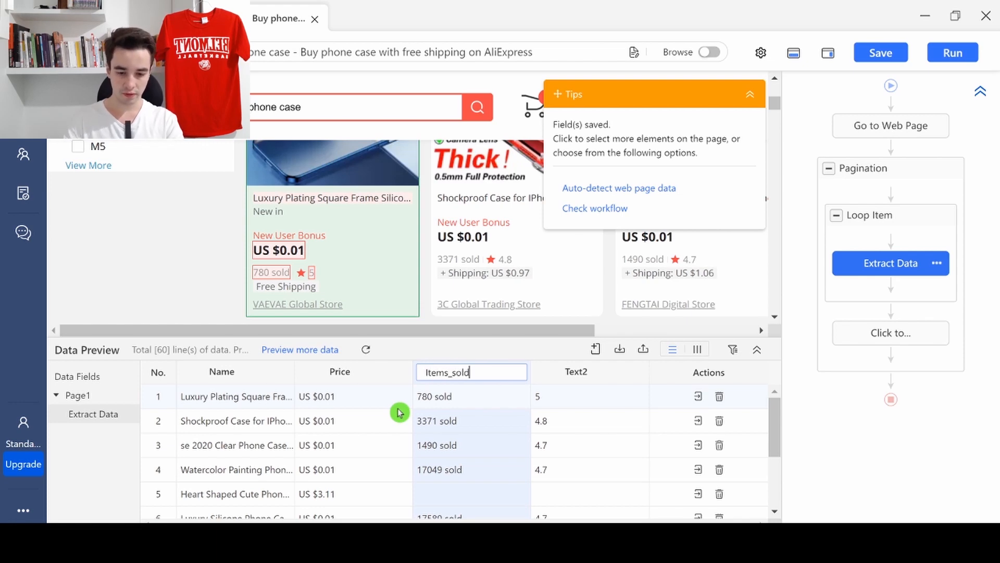
{"action": "key", "text": "Tab"}
{"action": "key", "text": "Return"}
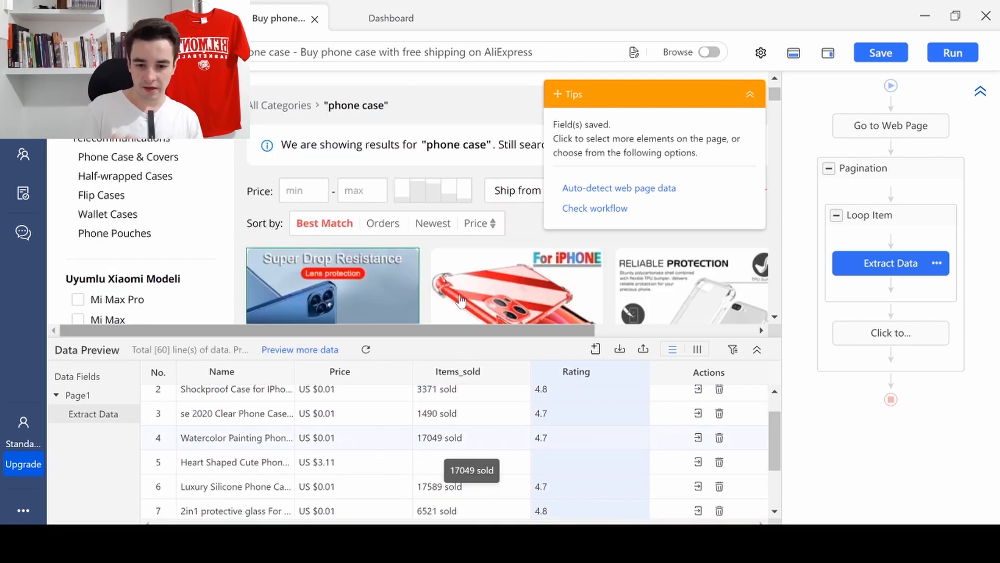
- Add a click action on the first product's title so the workflow opens its detail page
{"action": "scroll", "coordinate": [463, 280], "scroll_direction": "down", "scroll_amount": 2}
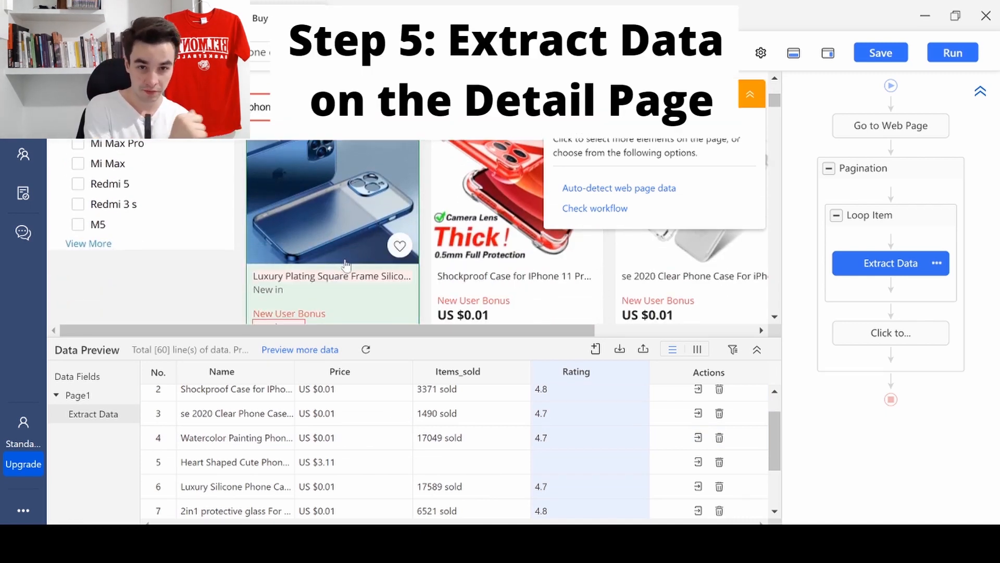
{"action": "left_click", "coordinate": [359, 280]}
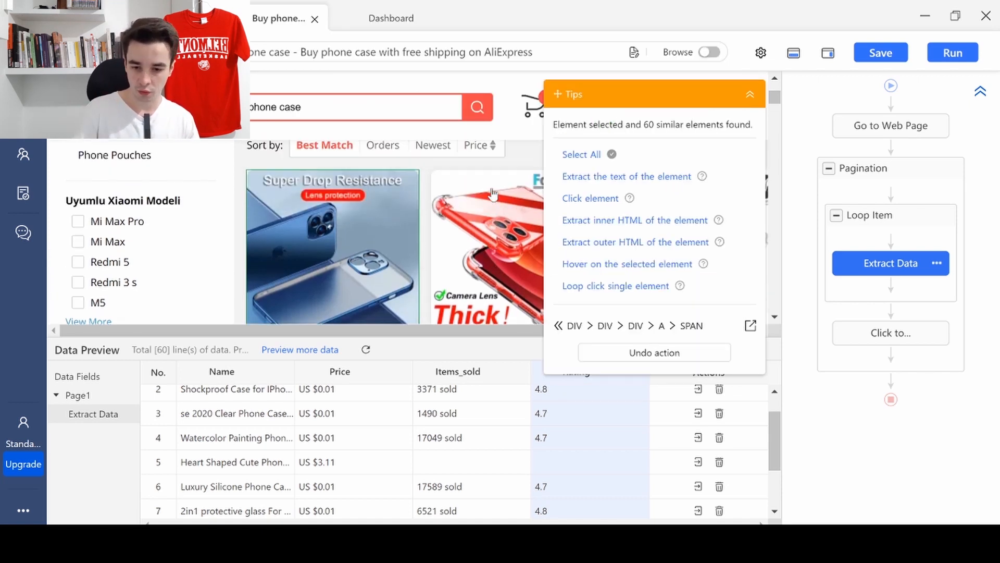
{"action": "left_click", "coordinate": [616, 197]}
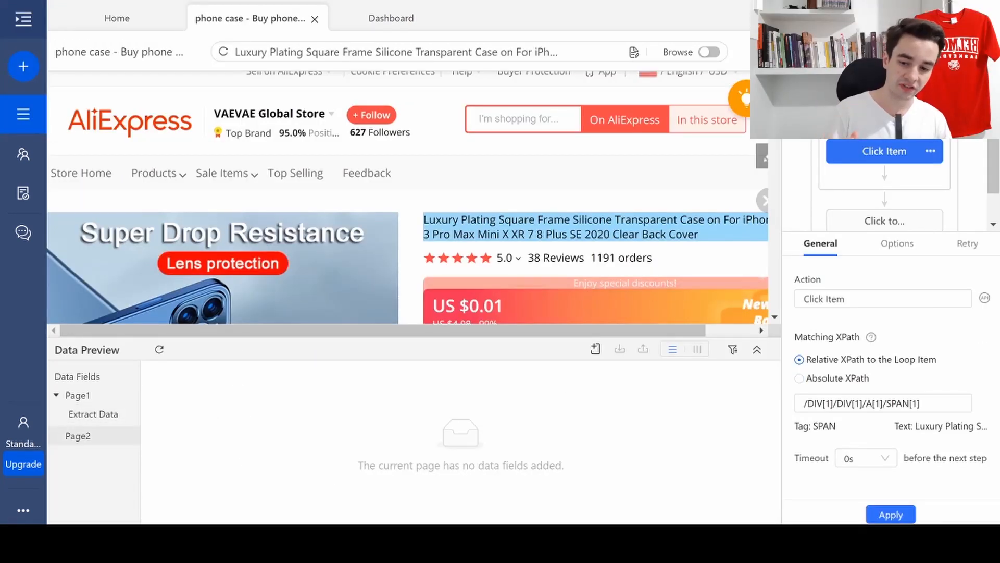
- Extract the text of the product's review count and the store's follower count as fields on the detail page
{"action": "left_click", "coordinate": [559, 261]}
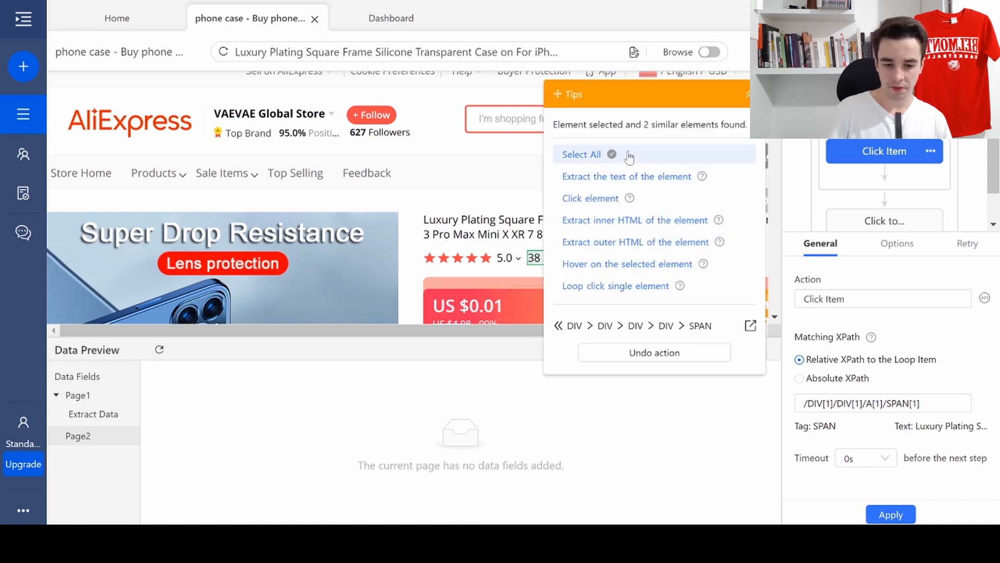
{"action": "left_click", "coordinate": [582, 178]}
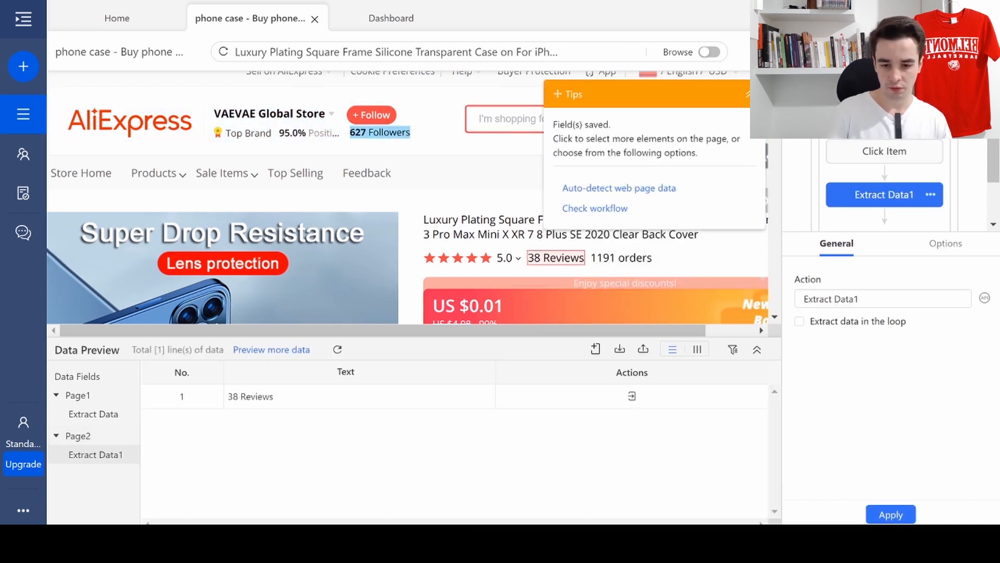
{"action": "left_click", "coordinate": [380, 132]}
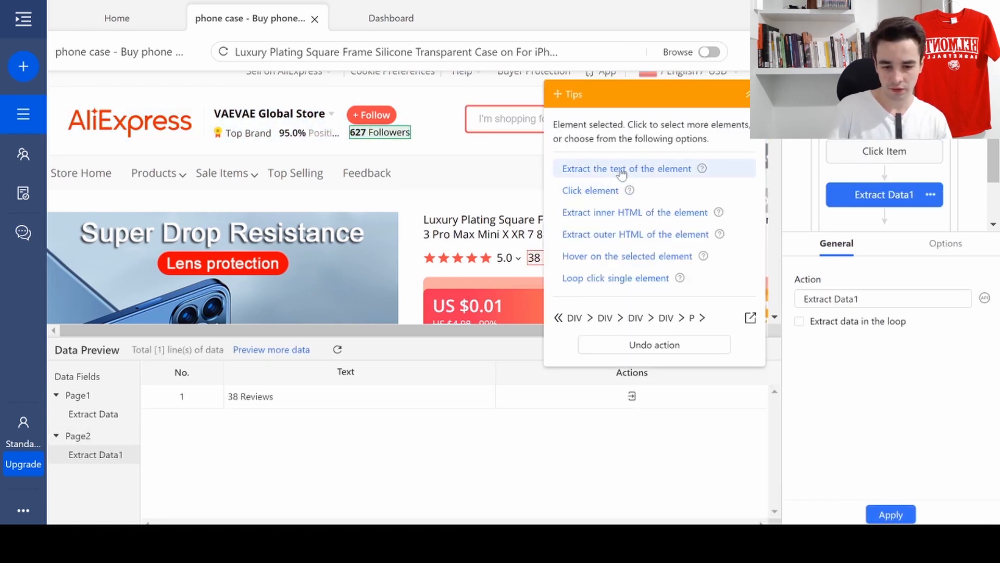
{"action": "left_click", "coordinate": [586, 168]}
- Move the Tips box off the shipping block, extract the block's text and name the three fields Reviews, Followers and Shipment
{"action": "scroll", "coordinate": [423, 188], "scroll_direction": "down", "scroll_amount": 5}
{"action": "scroll", "coordinate": [422, 188], "scroll_direction": "down", "scroll_amount": 6}
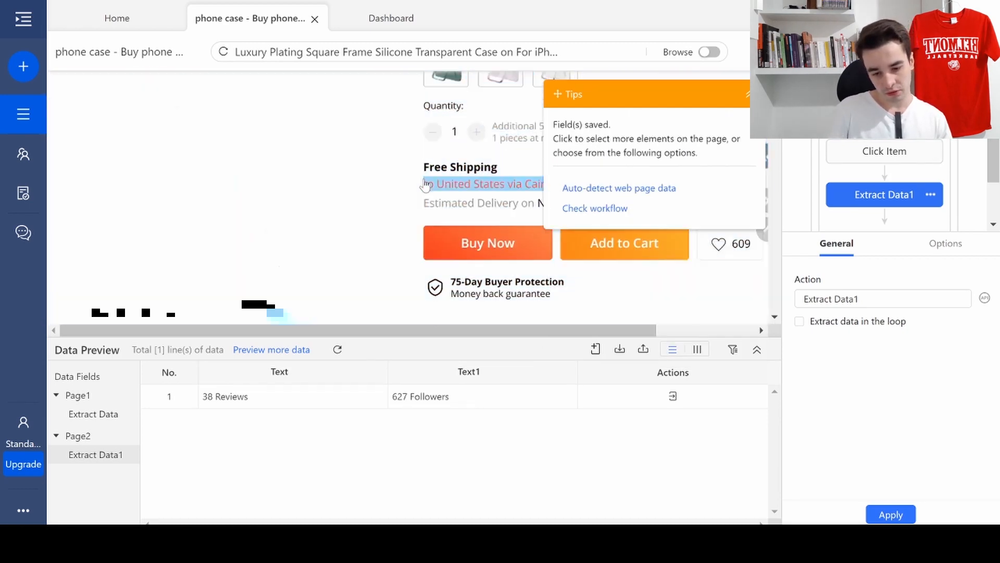
{"action": "left_click_drag", "start_coordinate": [740, 83], "coordinate": [209, 70]}
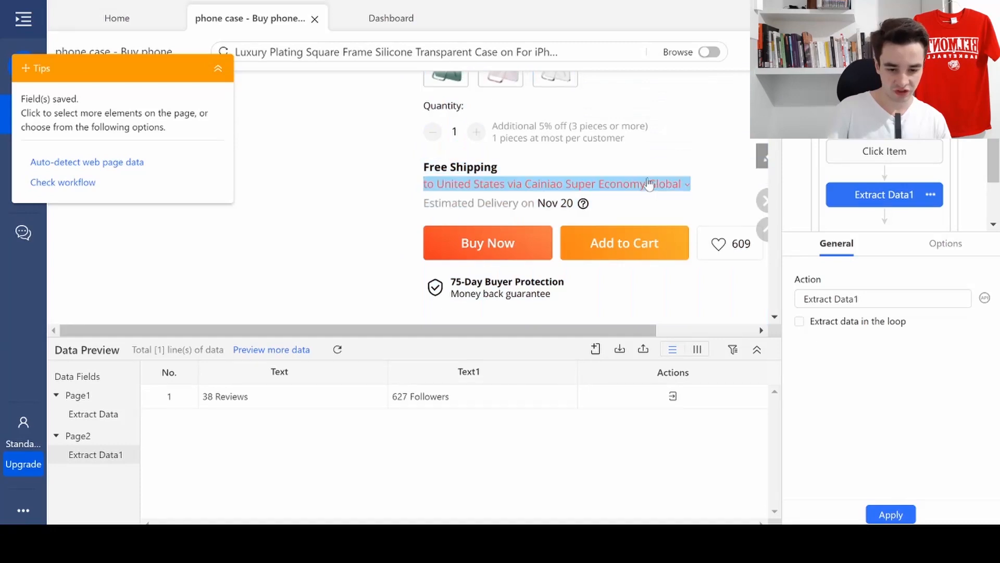
{"action": "left_click", "coordinate": [700, 184]}
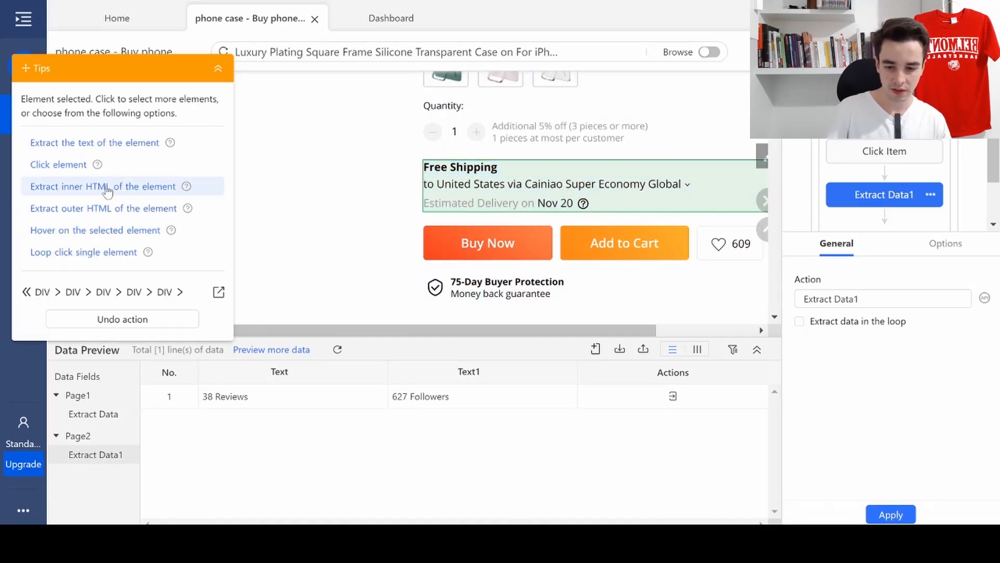
{"action": "left_click", "coordinate": [58, 149]}
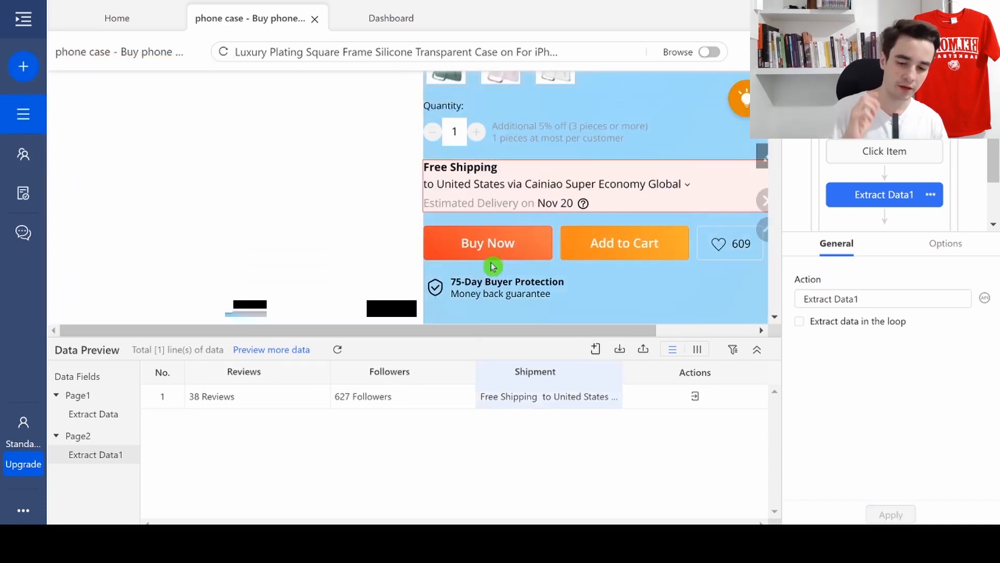
{"action": "scroll", "coordinate": [490, 259], "scroll_direction": "up", "scroll_amount": 10}
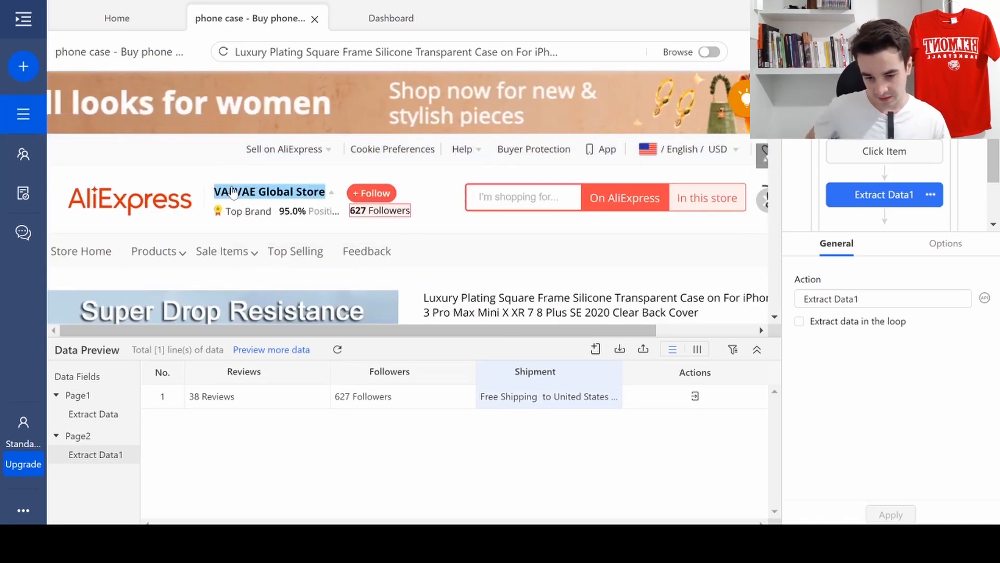
- Add a hover action on the store name link so the workflow opens the store's information pop-up
{"action": "mouse_move", "coordinate": [251, 193]}
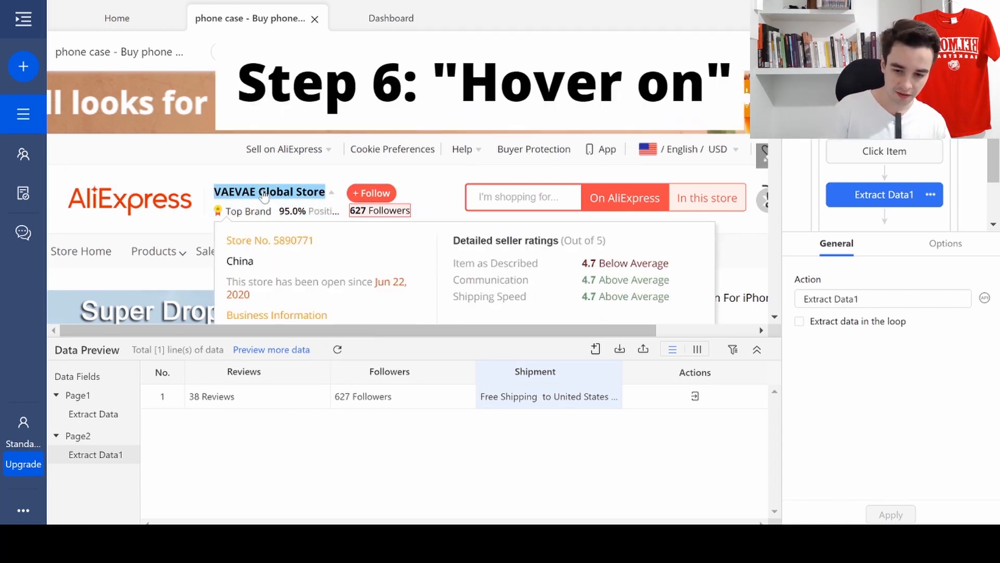
{"action": "left_click", "coordinate": [264, 195]}
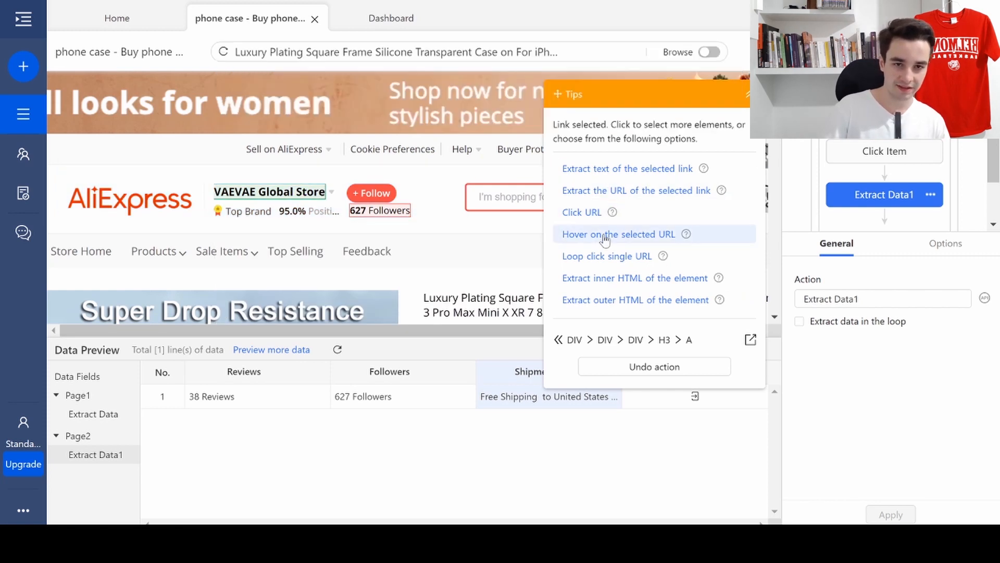
{"action": "left_click", "coordinate": [604, 234]}
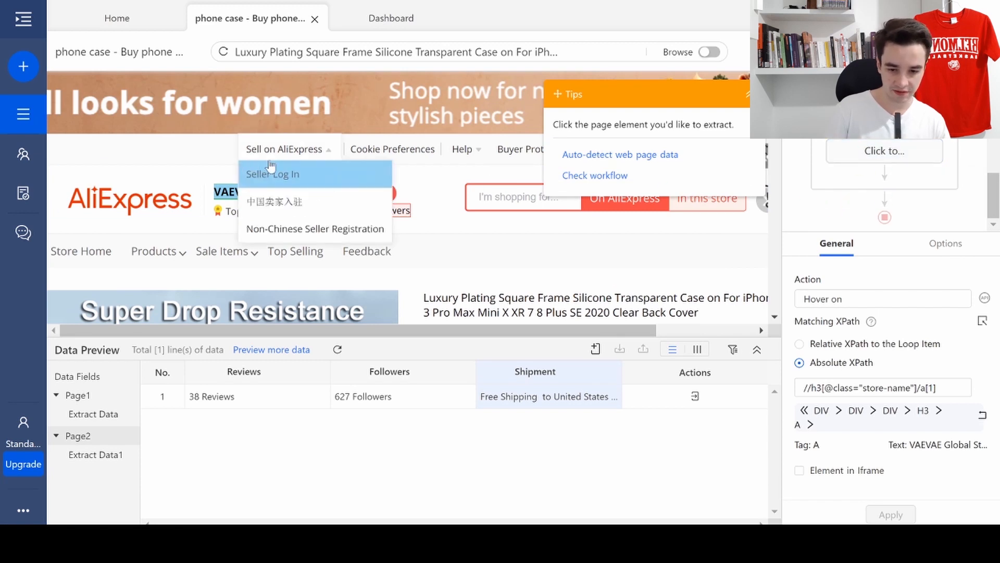
- Extract the text of the store's opening date from the pop-up as a field named Store_open_date
{"action": "mouse_move", "coordinate": [233, 197]}
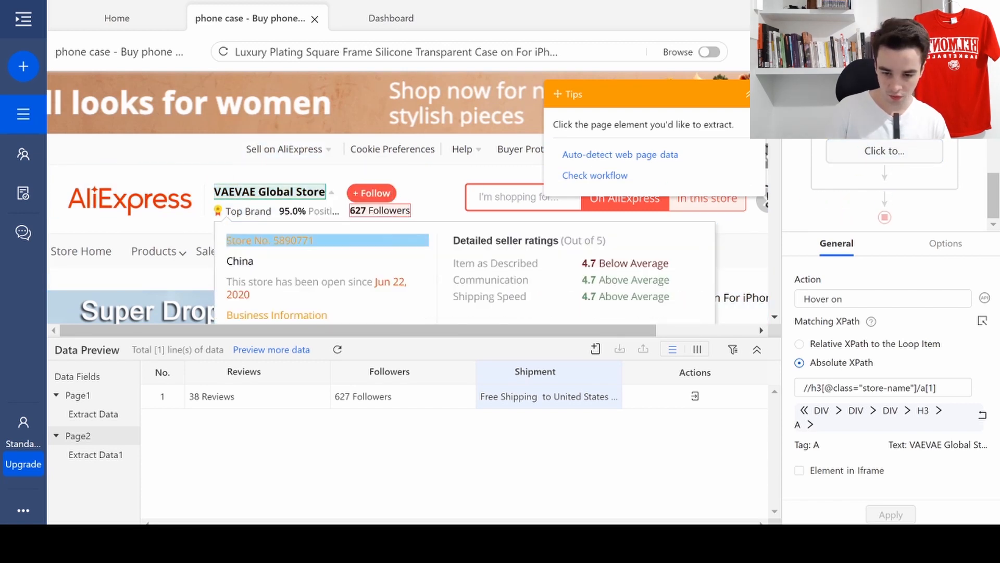
{"action": "left_click", "coordinate": [390, 282]}
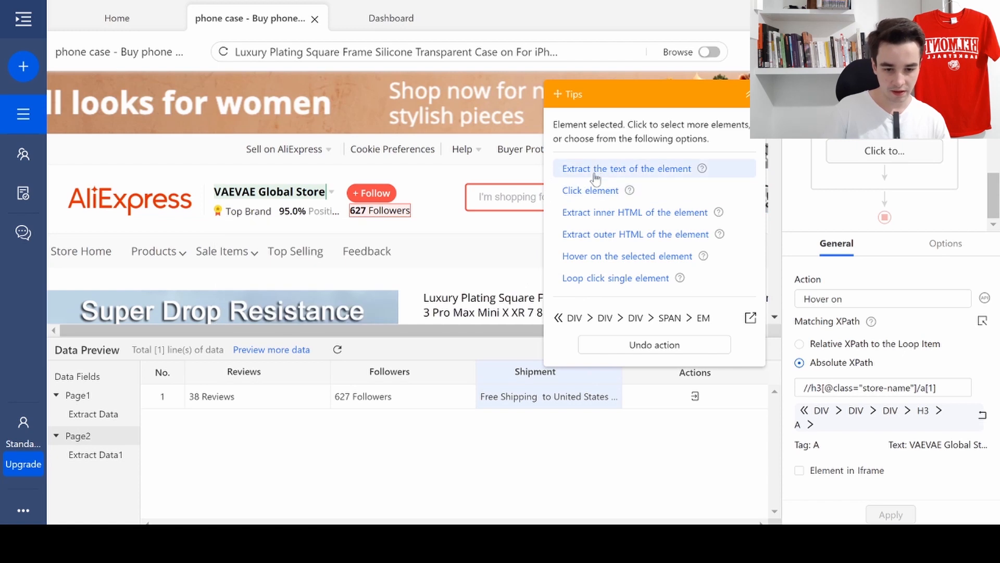
{"action": "left_click", "coordinate": [596, 173]}
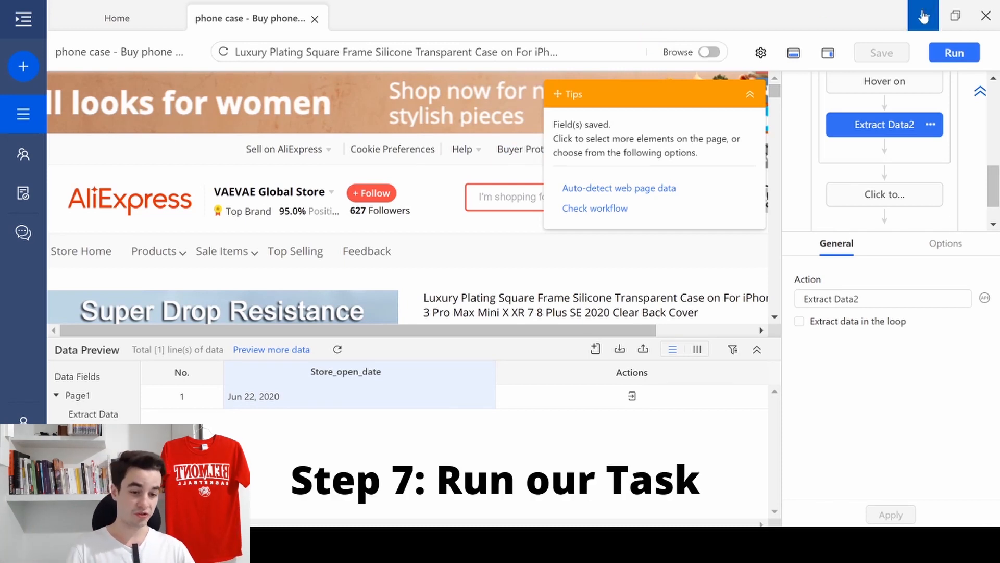
- Run the task on the local device and export the extracted data to Excel with duplicates removed
{"action": "left_click", "coordinate": [952, 53]}
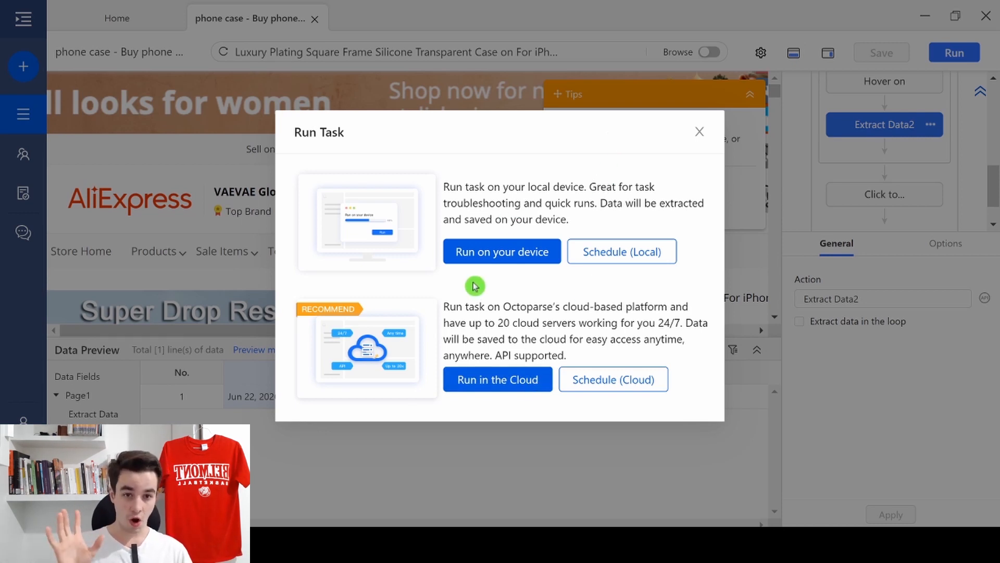
{"action": "left_click", "coordinate": [499, 253]}
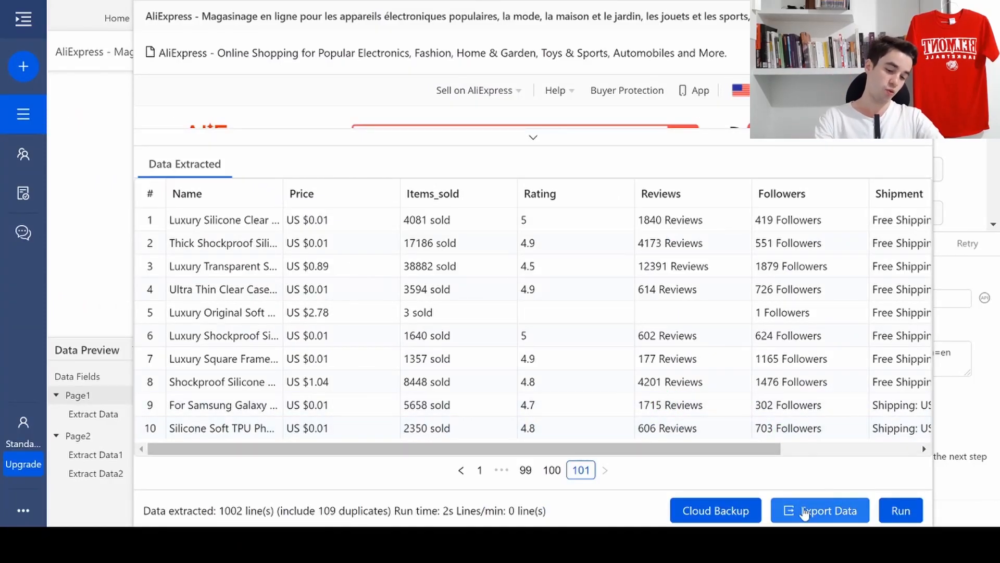
{"action": "left_click", "coordinate": [805, 512]}
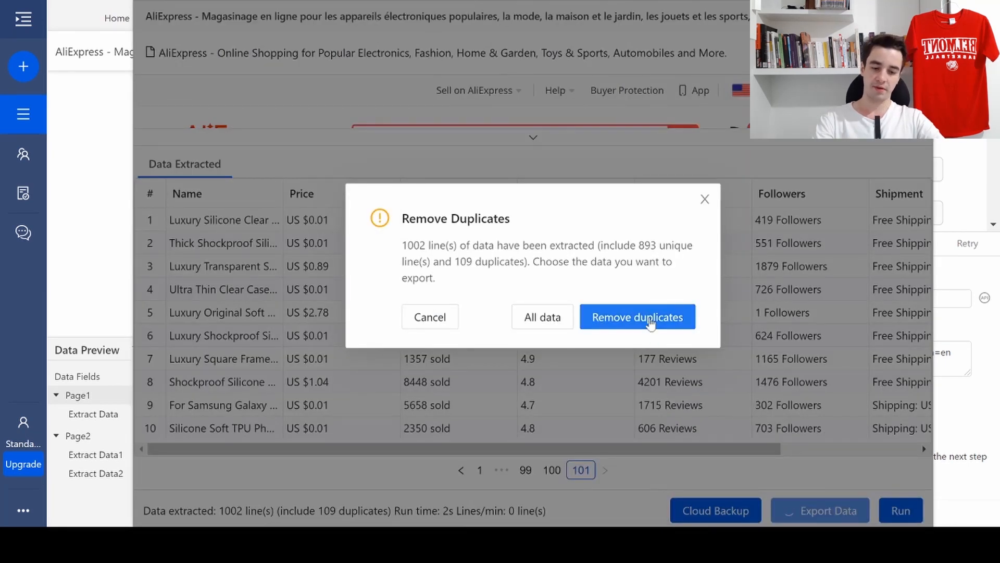
{"action": "left_click", "coordinate": [645, 323]}
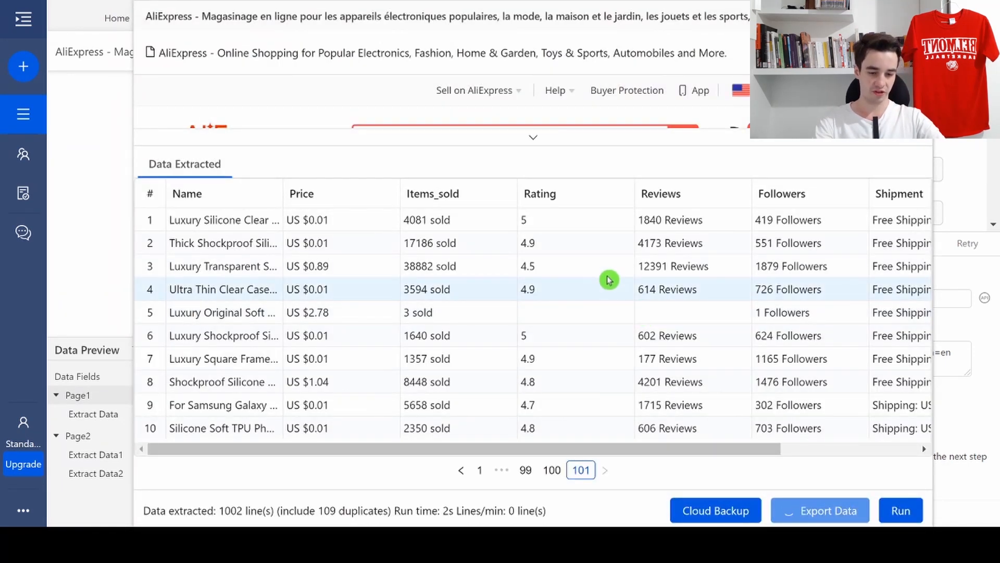
{"action": "left_click", "coordinate": [651, 413]}
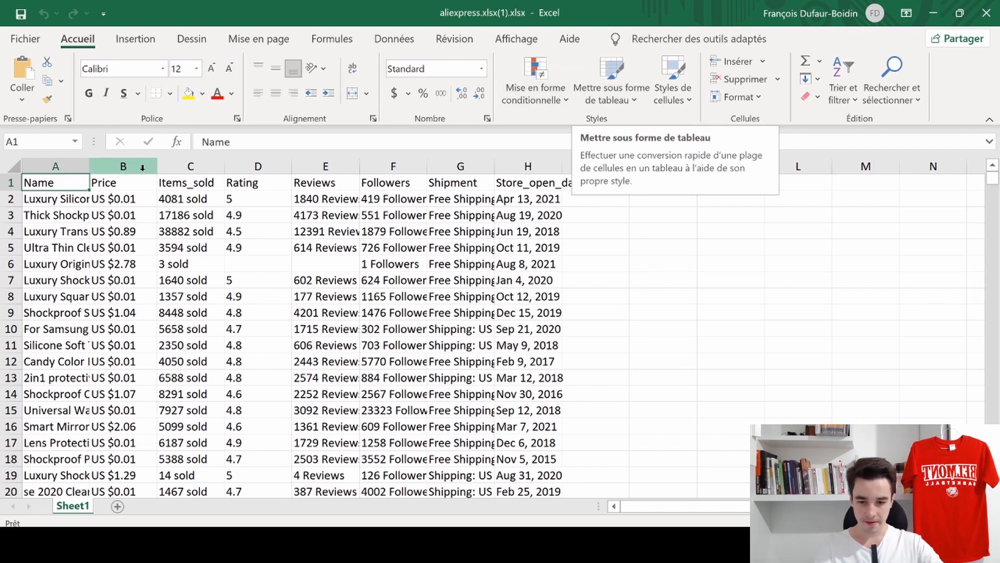
- In the exported workbook in Excel, replace all occurrences of "sold" in the Items_sold column with nothing
{"action": "left_click", "coordinate": [192, 166]}
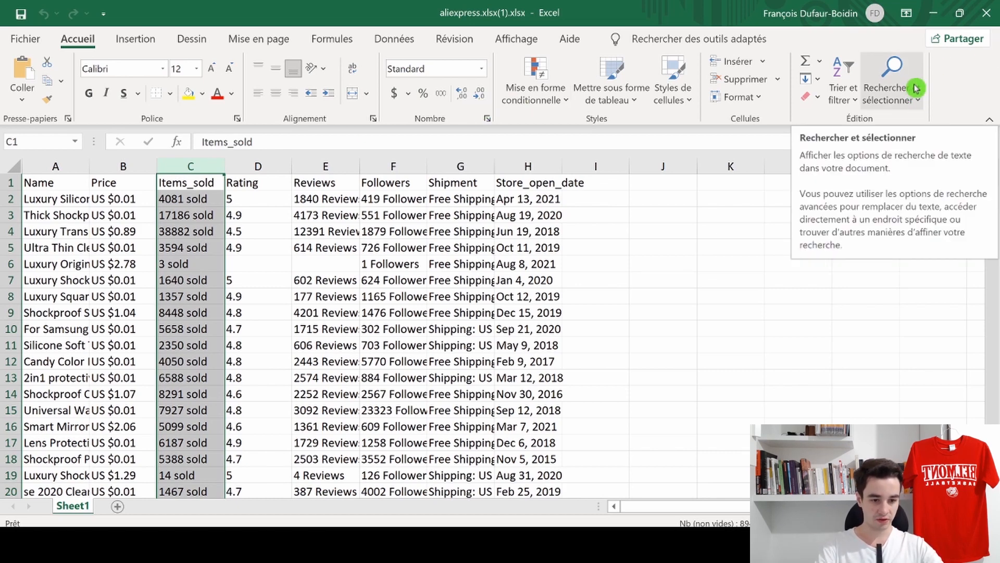
{"action": "left_click", "coordinate": [917, 99]}
{"action": "left_click", "coordinate": [902, 151]}
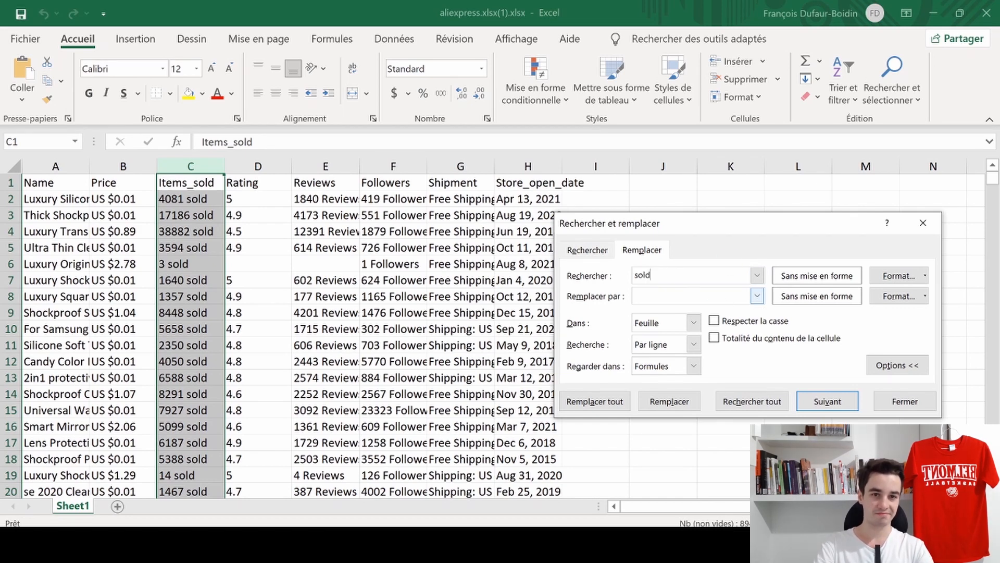
{"action": "left_click", "coordinate": [599, 403]}
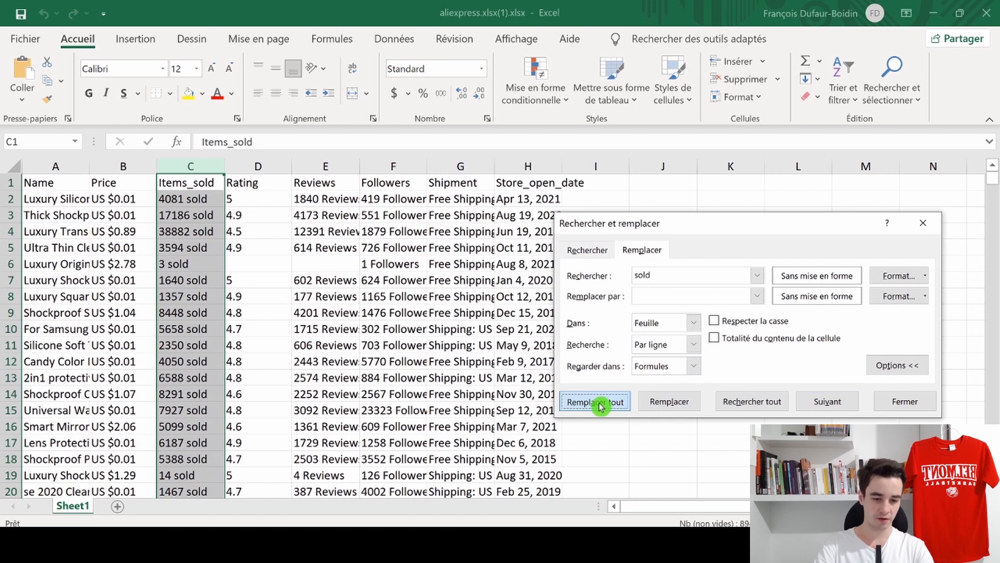
{"action": "left_click", "coordinate": [495, 313]}
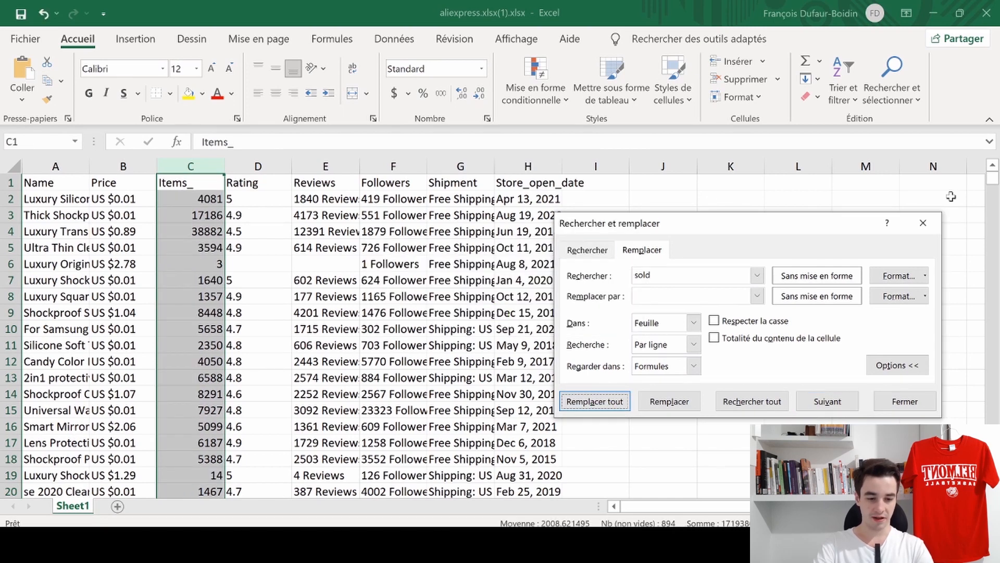
{"action": "left_click", "coordinate": [924, 223]}
{"action": "left_click", "coordinate": [201, 199]}
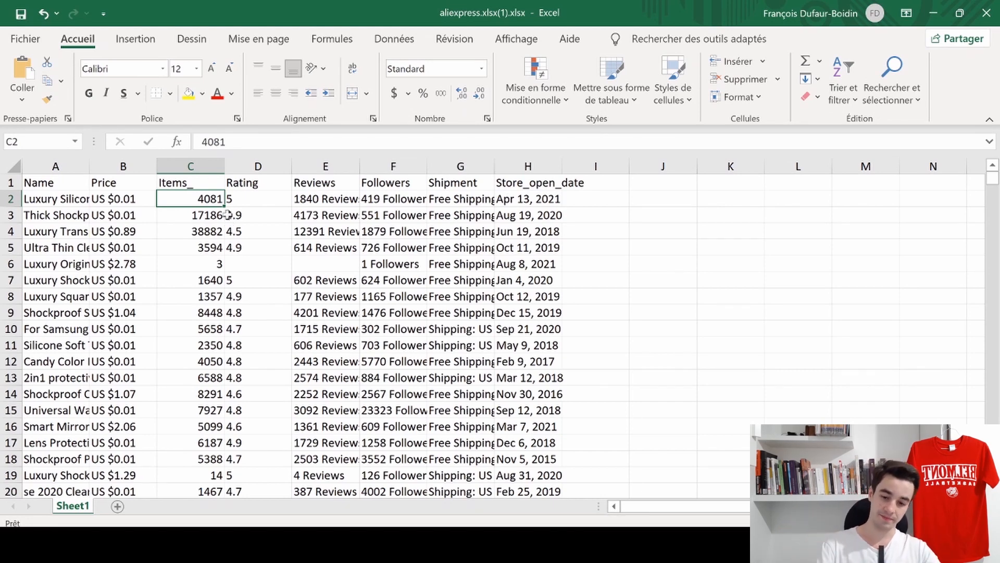
- Sort the sheet by the items sold column from largest to smallest, expanding the selection to the adjacent data
{"action": "left_click", "coordinate": [191, 166]}
{"action": "left_click", "coordinate": [892, 78]}
{"action": "left_click", "coordinate": [843, 84]}
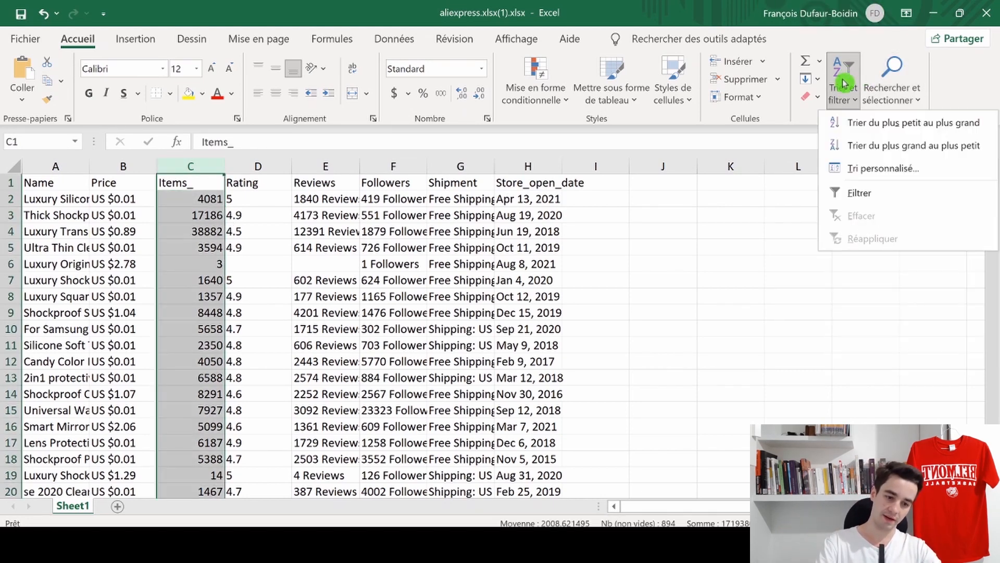
{"action": "left_click", "coordinate": [857, 156]}
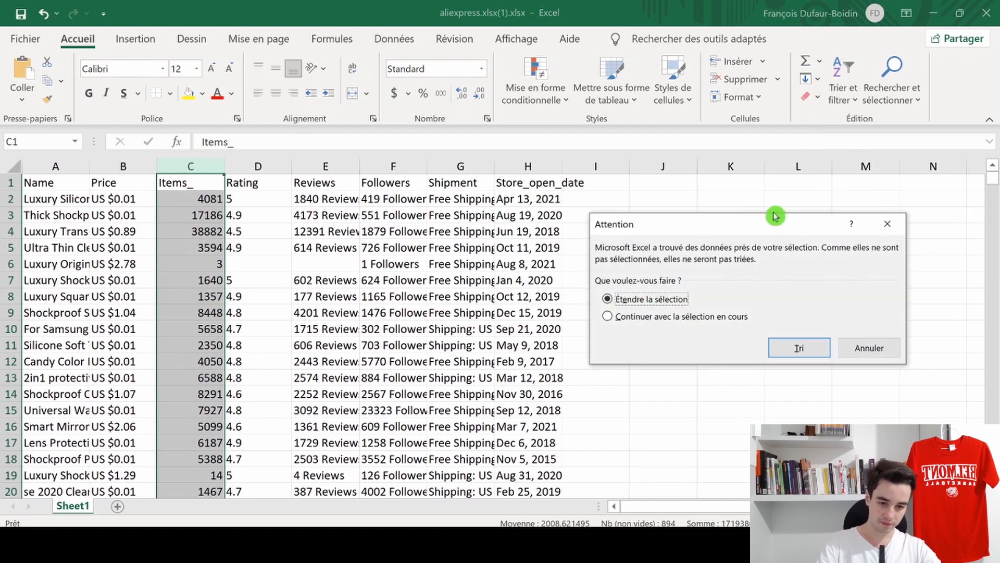
{"action": "left_click", "coordinate": [778, 346]}
- Delete rows 2 to 38, the products without an items sold value
{"action": "scroll", "coordinate": [312, 307], "scroll_direction": "down", "scroll_amount": 10}
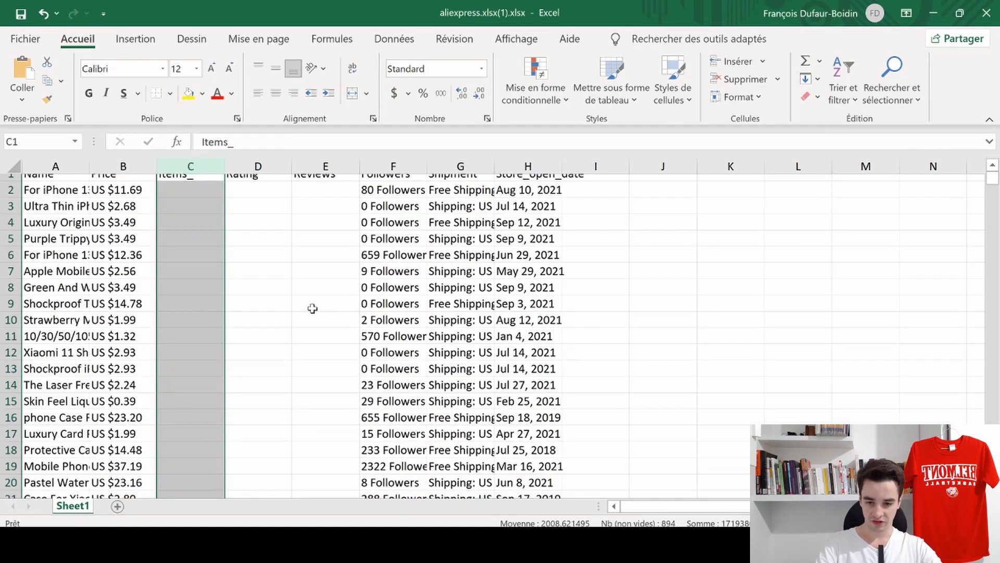
{"action": "scroll", "coordinate": [311, 307], "scroll_direction": "down", "scroll_amount": 2}
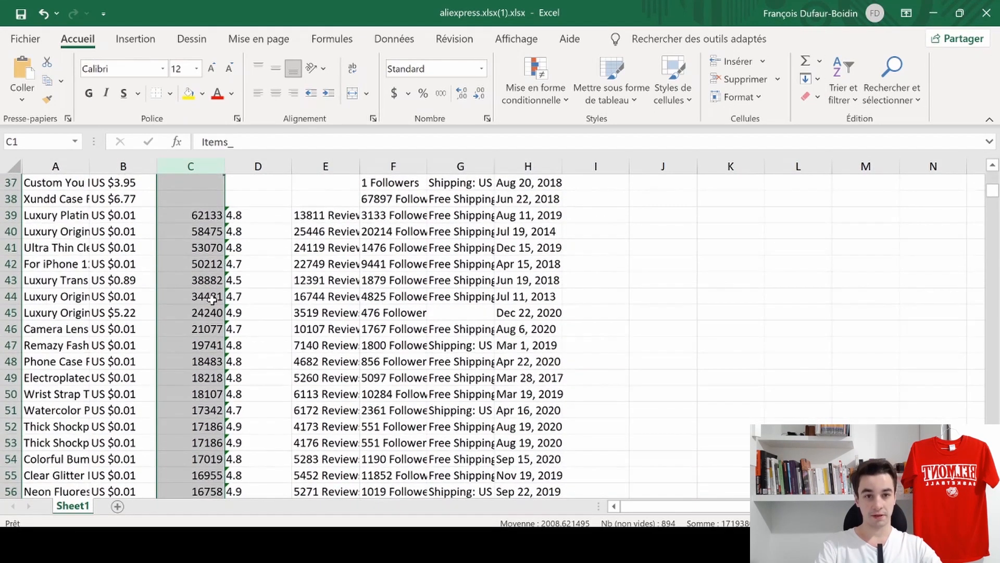
{"action": "scroll", "coordinate": [214, 292], "scroll_direction": "up", "scroll_amount": 12}
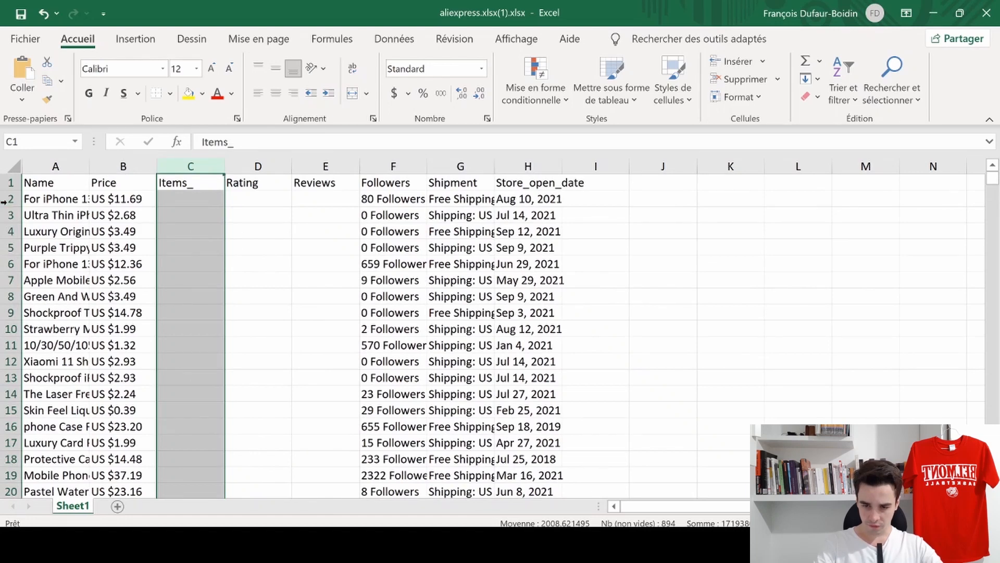
{"action": "left_click", "coordinate": [7, 199]}
{"action": "left_click_drag", "start_coordinate": [7, 199], "coordinate": [104, 350]}
{"action": "right_click", "coordinate": [377, 224]}
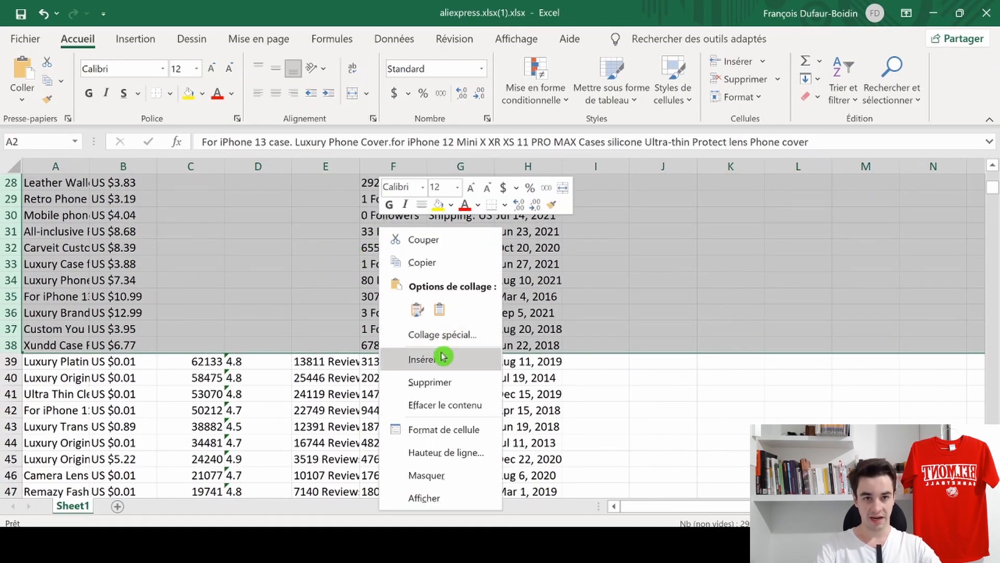
{"action": "left_click", "coordinate": [448, 382]}
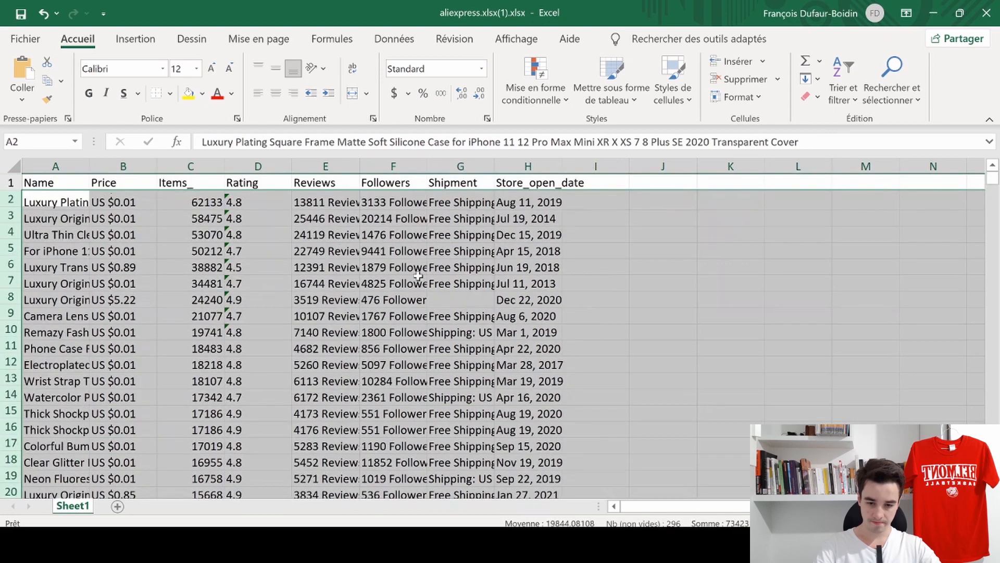
- Delete rows 32 to 859, the products with fewer than 10,000 items sold
{"action": "scroll", "coordinate": [373, 281], "scroll_direction": "up", "scroll_amount": 9}
{"action": "left_click", "coordinate": [175, 391]}
{"action": "scroll", "coordinate": [177, 355], "scroll_direction": "down", "scroll_amount": 6}
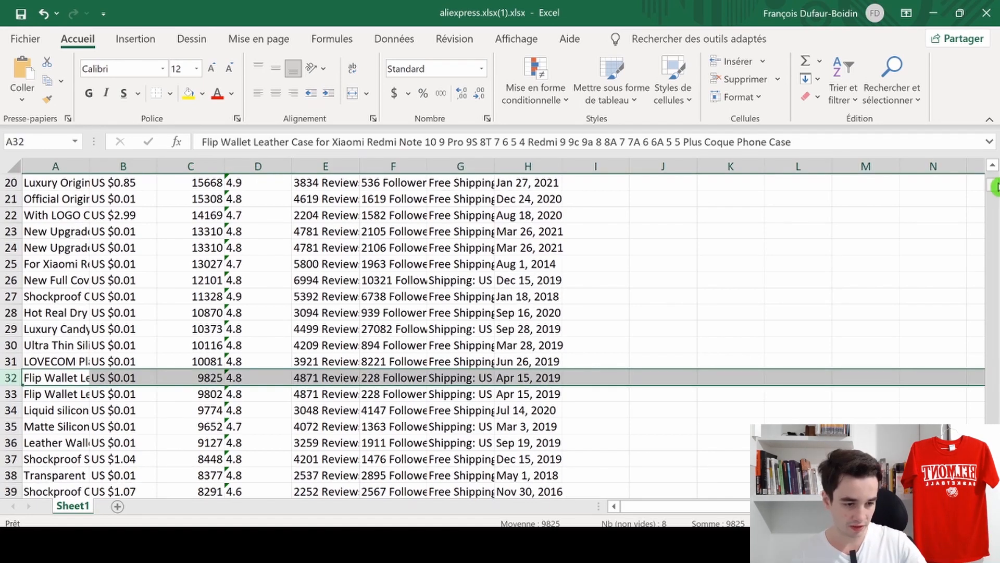
{"action": "left_click_drag", "start_coordinate": [995, 186], "coordinate": [997, 463]}
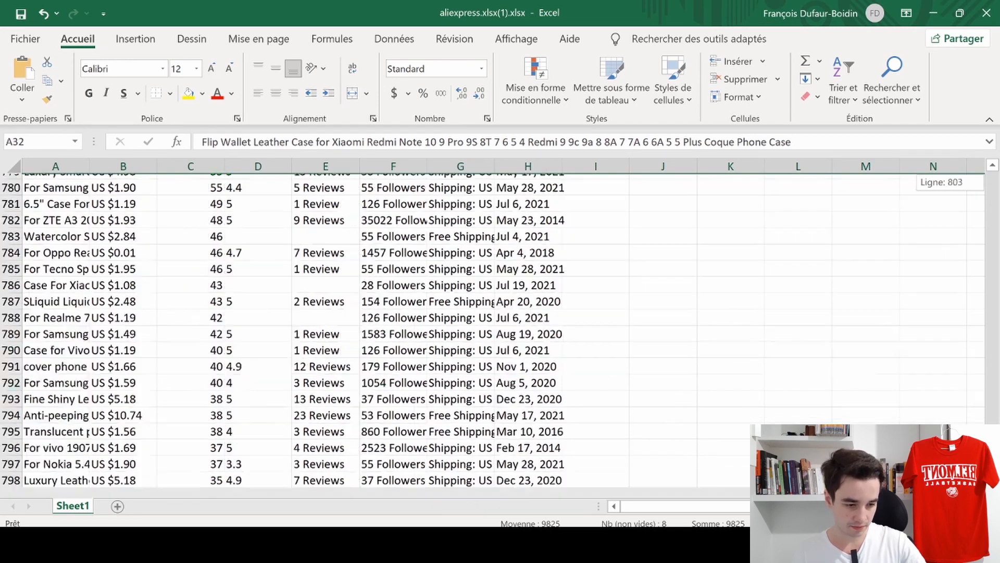
{"action": "left_click", "coordinate": [10, 278], "text": "shift"}
{"action": "right_click", "coordinate": [173, 240]}
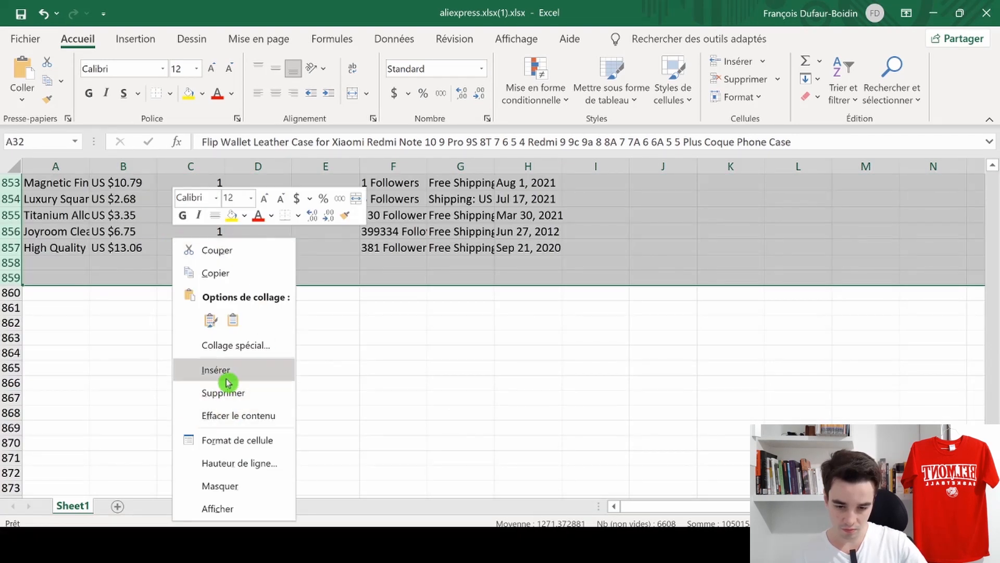
{"action": "left_click", "coordinate": [228, 394]}
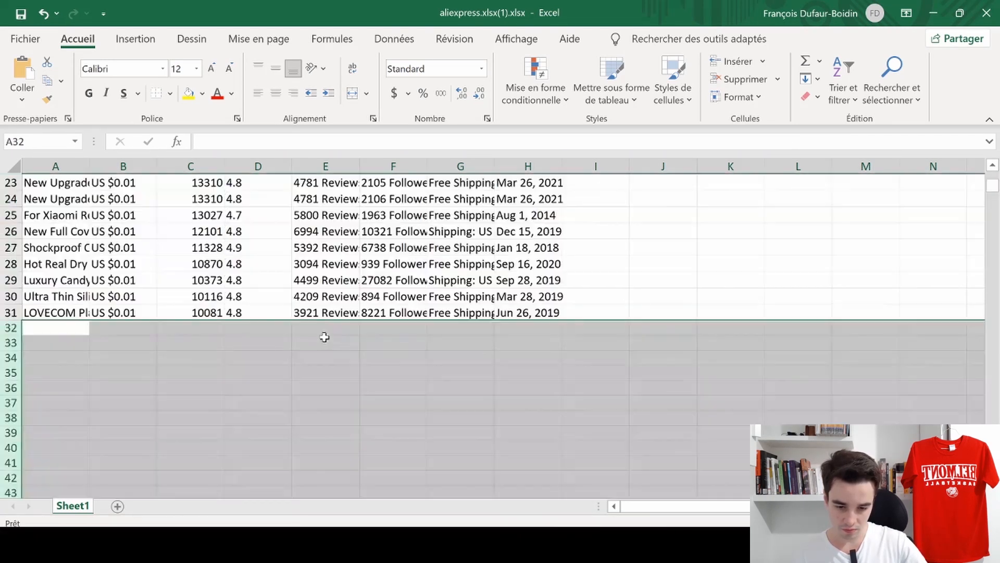
- Look through the remaining best-selling products, including the first store opening date and the price in row 8
{"action": "scroll", "coordinate": [323, 338], "scroll_direction": "up", "scroll_amount": 8}
{"action": "scroll", "coordinate": [211, 233], "scroll_direction": "down", "scroll_amount": 7}
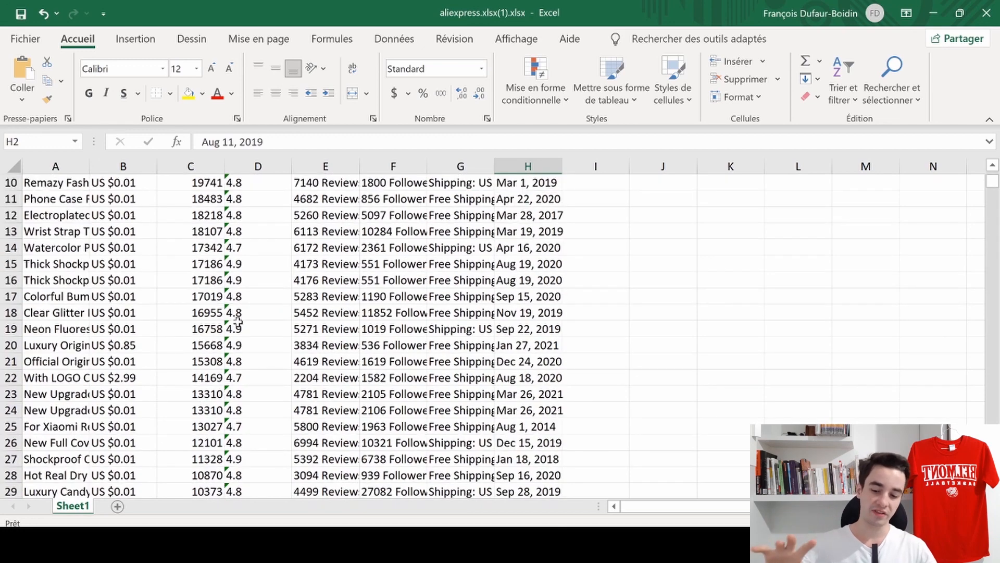
{"action": "scroll", "coordinate": [237, 320], "scroll_direction": "up", "scroll_amount": 2}
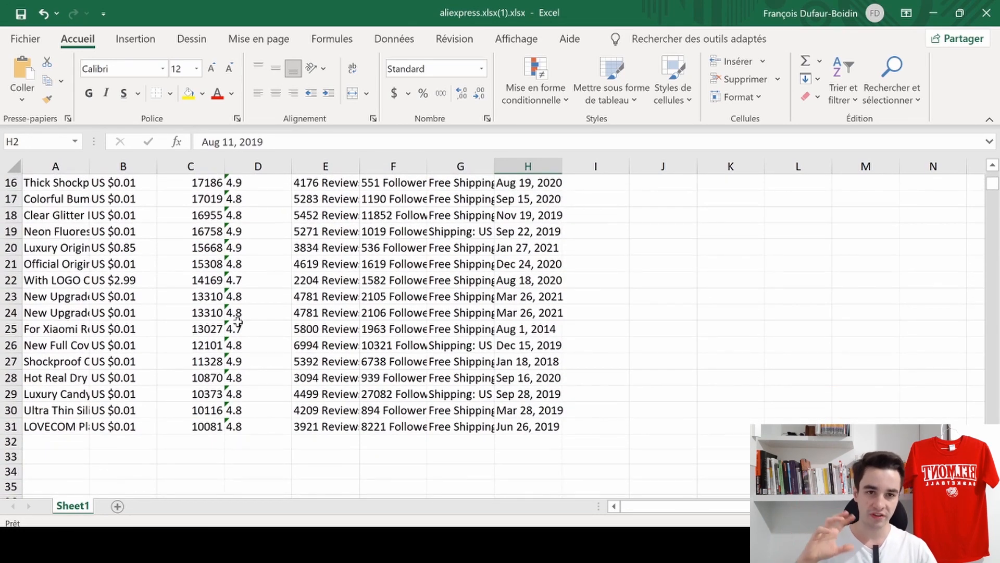
{"action": "scroll", "coordinate": [238, 320], "scroll_direction": "up", "scroll_amount": 5}
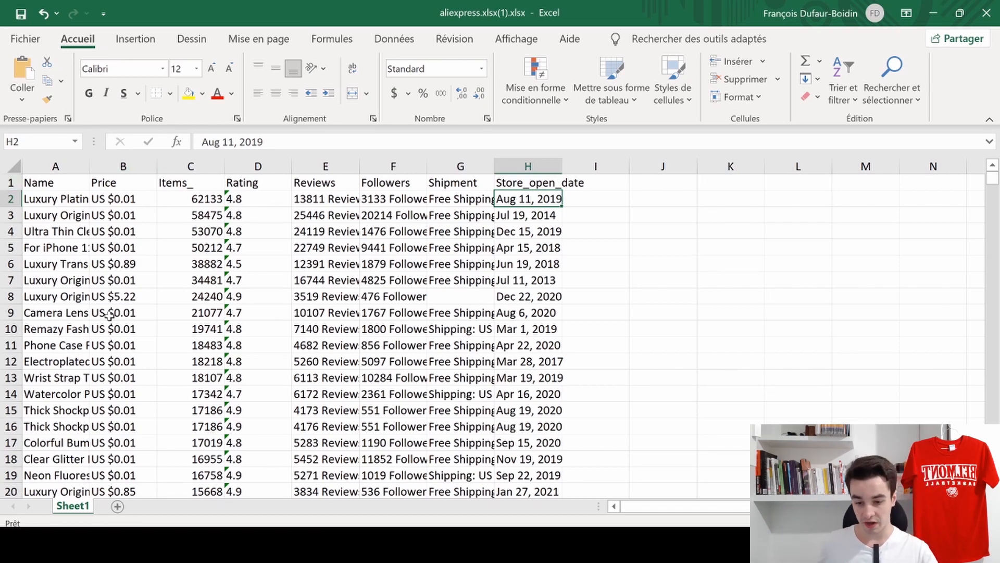
{"action": "left_click", "coordinate": [113, 298]}
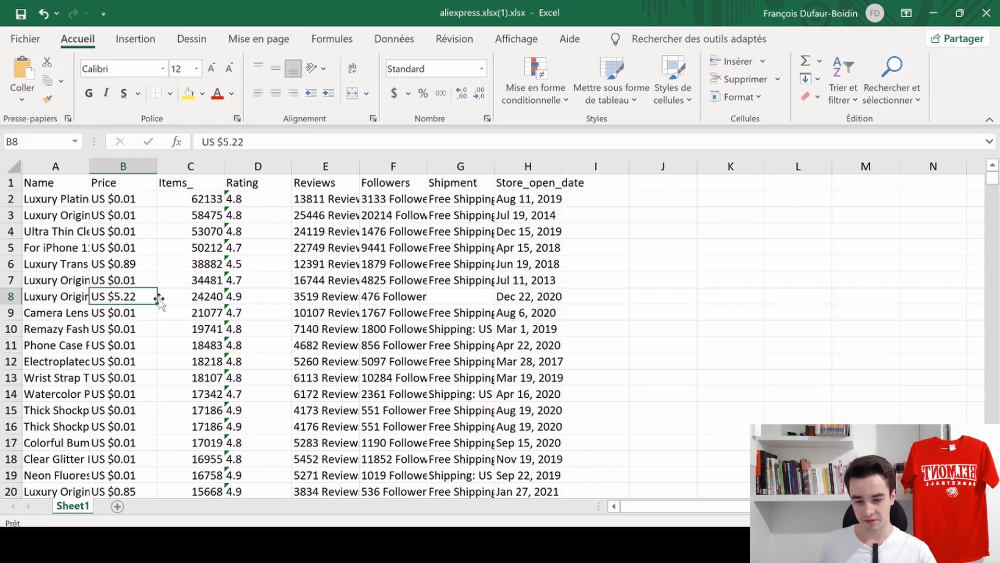